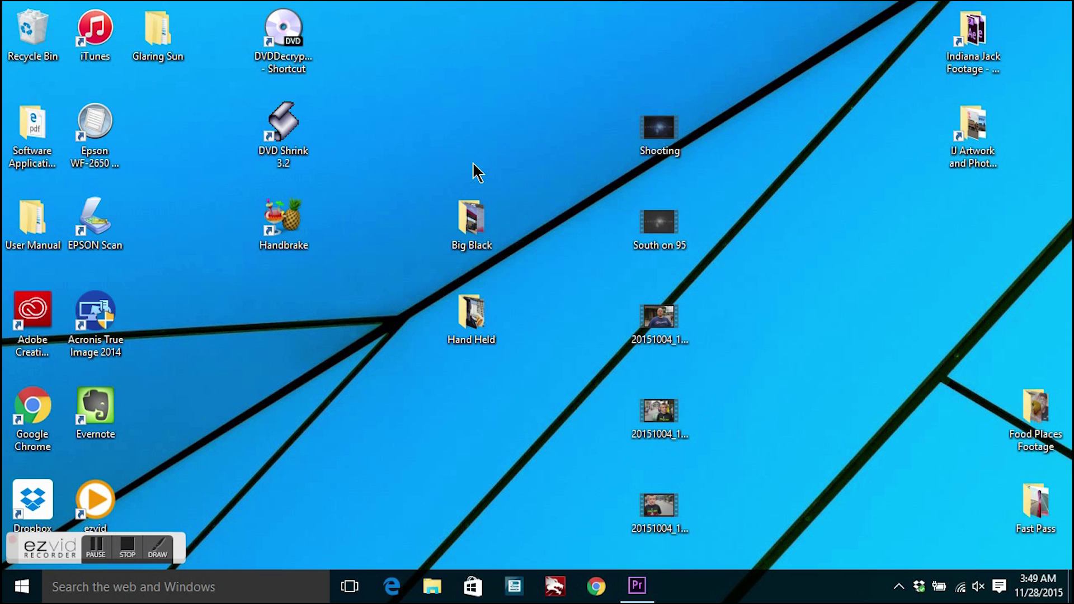
# - Look through the clips in the Hand Held and Big Black folders on the desktop, closing each folder after viewing
pyautogui.doubleClick(466, 327)
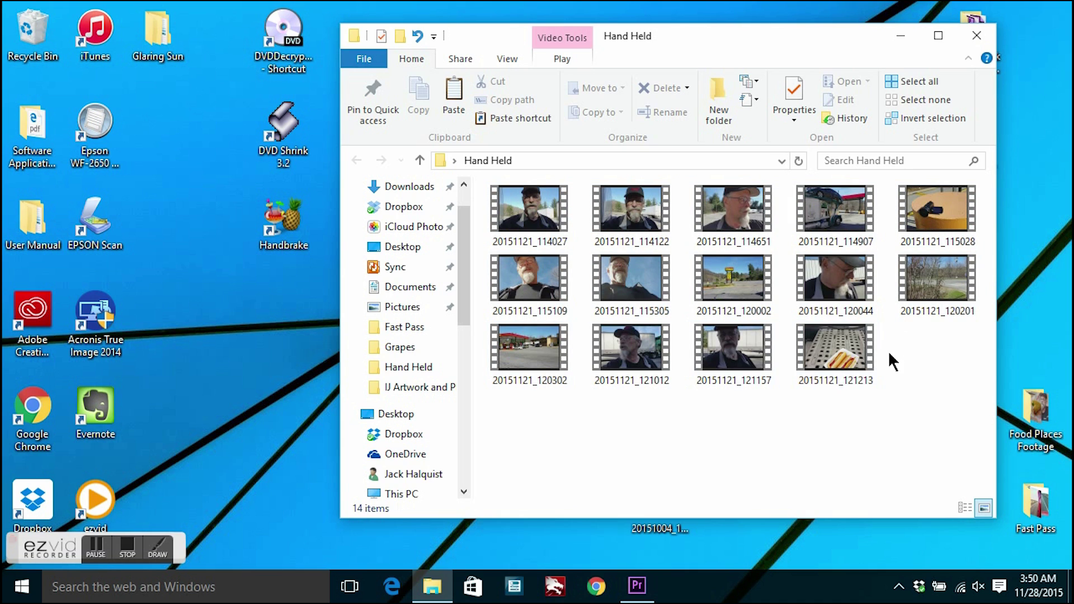
pyautogui.click(975, 36)
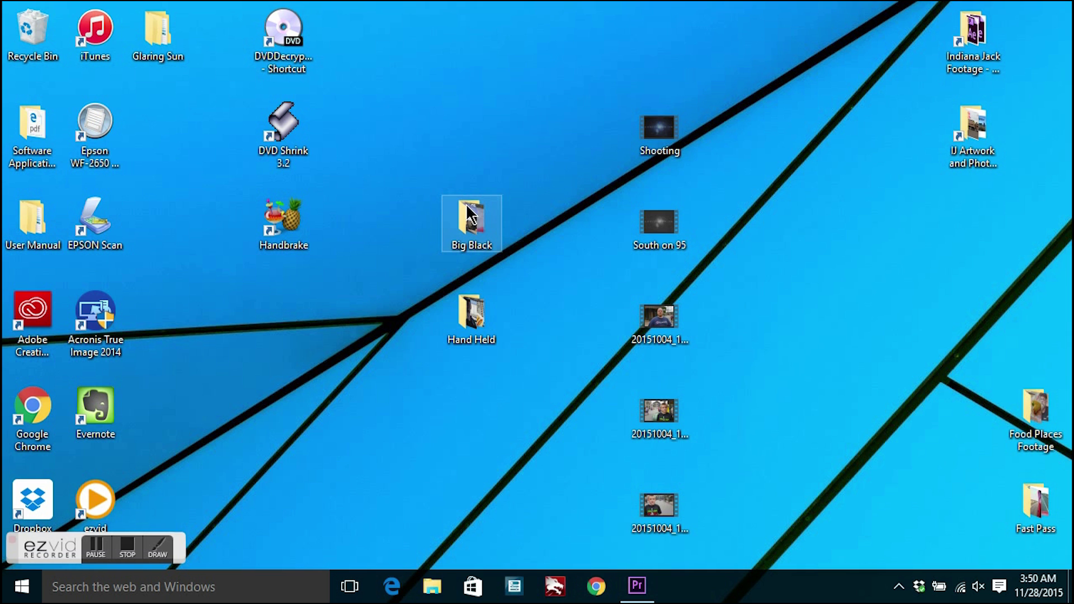
pyautogui.doubleClick(470, 241)
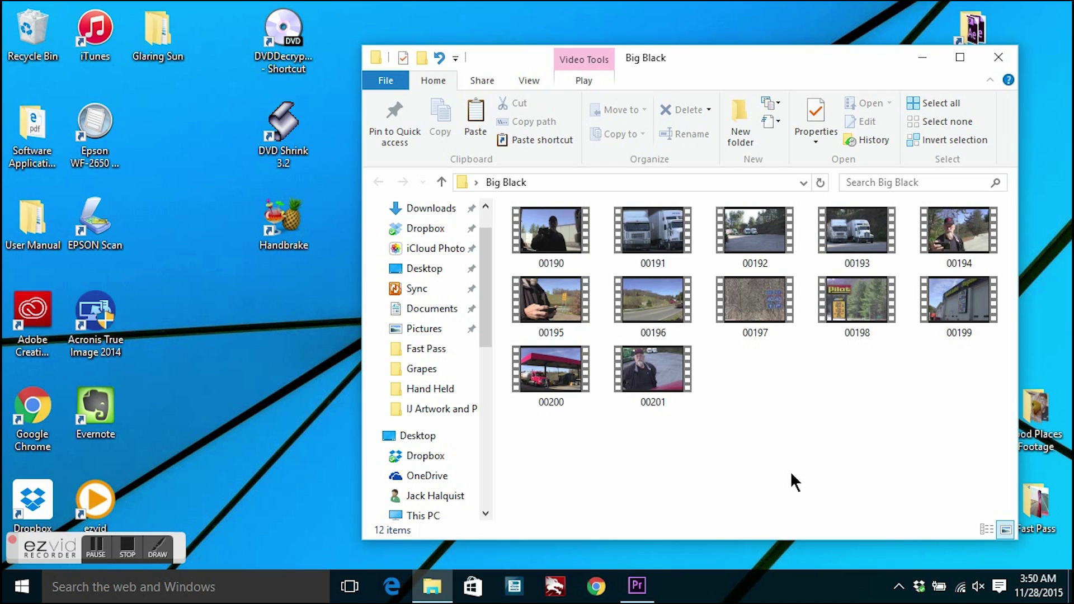
pyautogui.click(1008, 56)
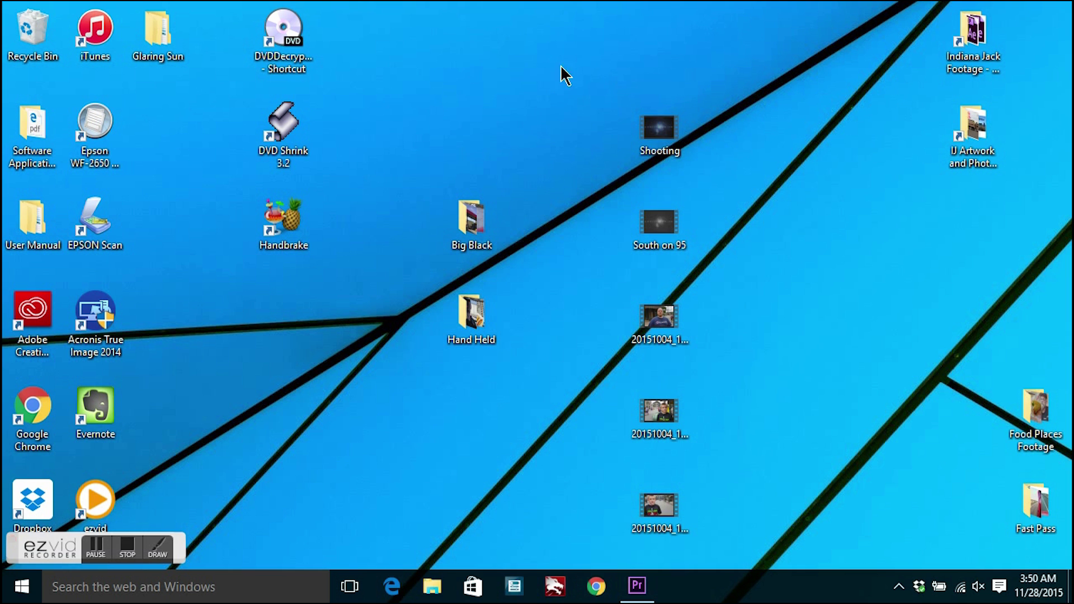
# - Browse from Indiana Jack Footage to the Shooting folder, view the clips in its Big Black subfolder, and close the window
pyautogui.doubleClick(971, 55)
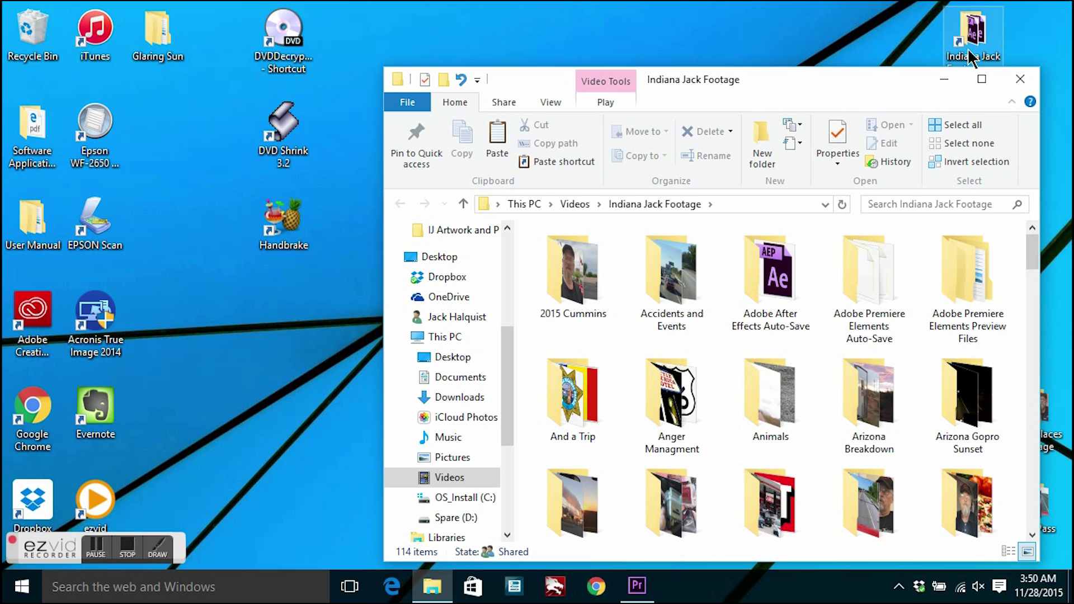
pyautogui.moveTo(1030, 241); pyautogui.dragTo(1043, 420)
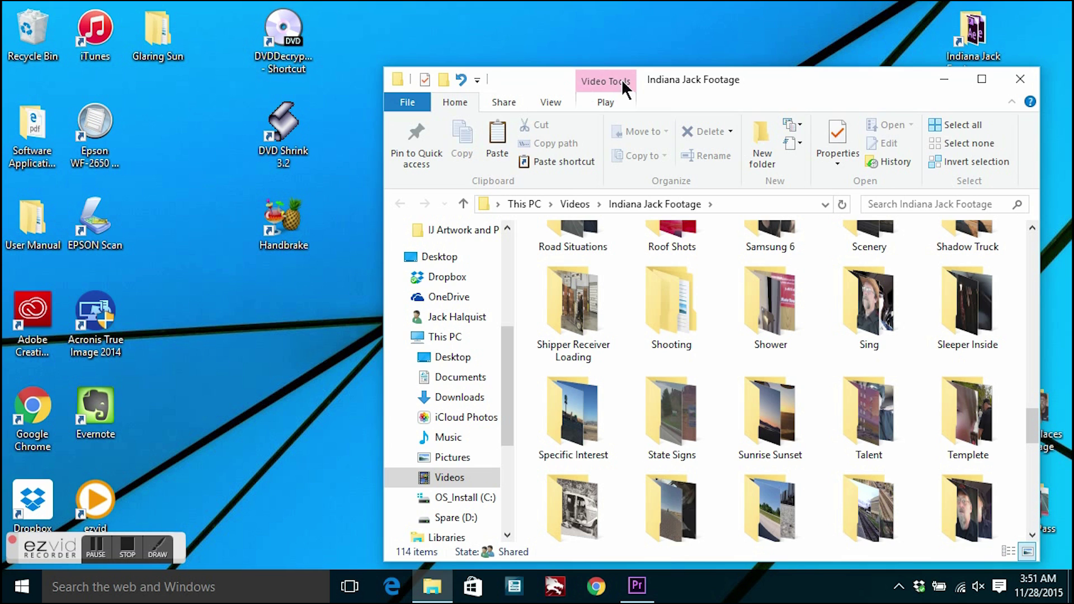
pyautogui.doubleClick(672, 306)
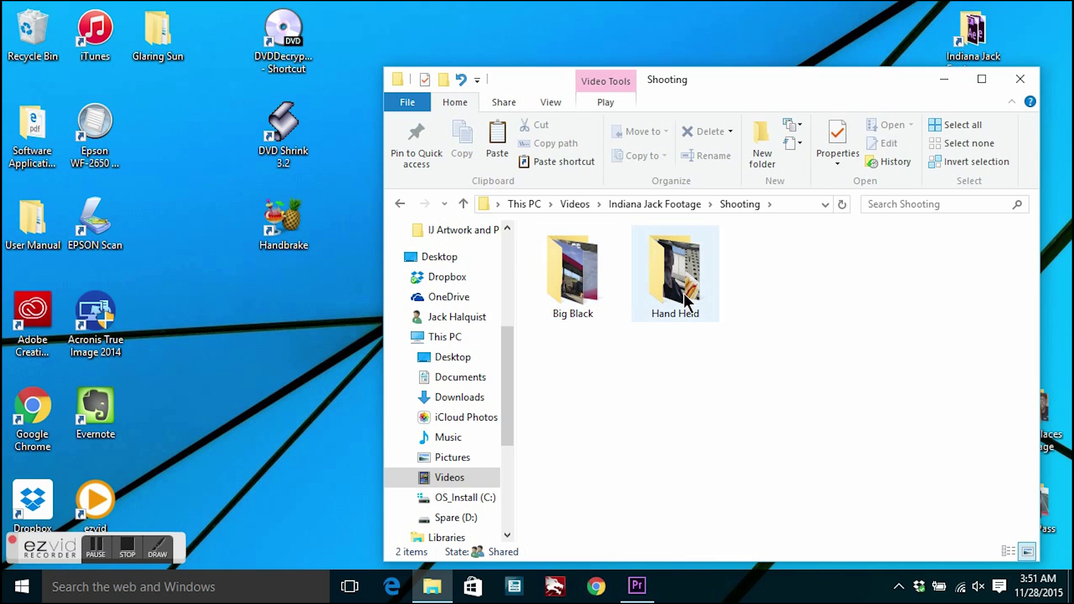
pyautogui.doubleClick(576, 277)
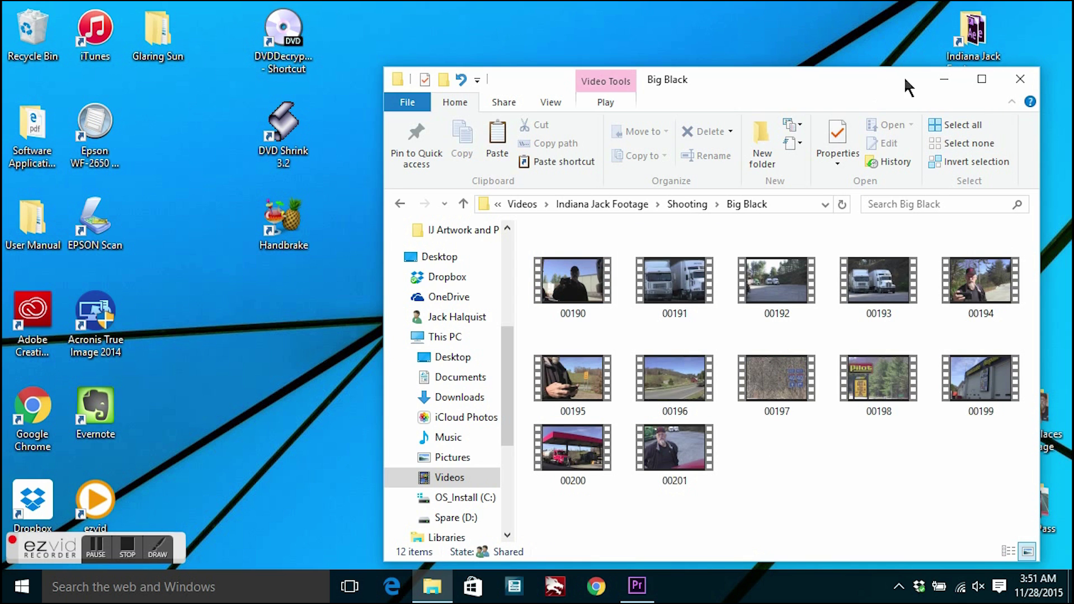
pyautogui.click(1023, 78)
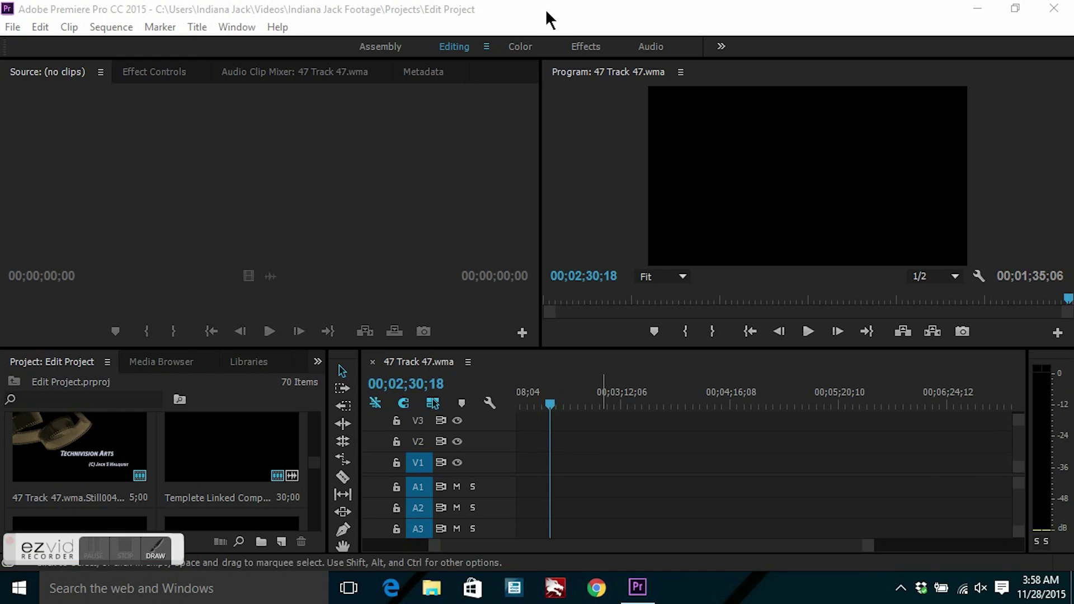
# - Switch to Adobe Premiere Pro and show the user's home folder in the Media Browser
pyautogui.click(545, 9)
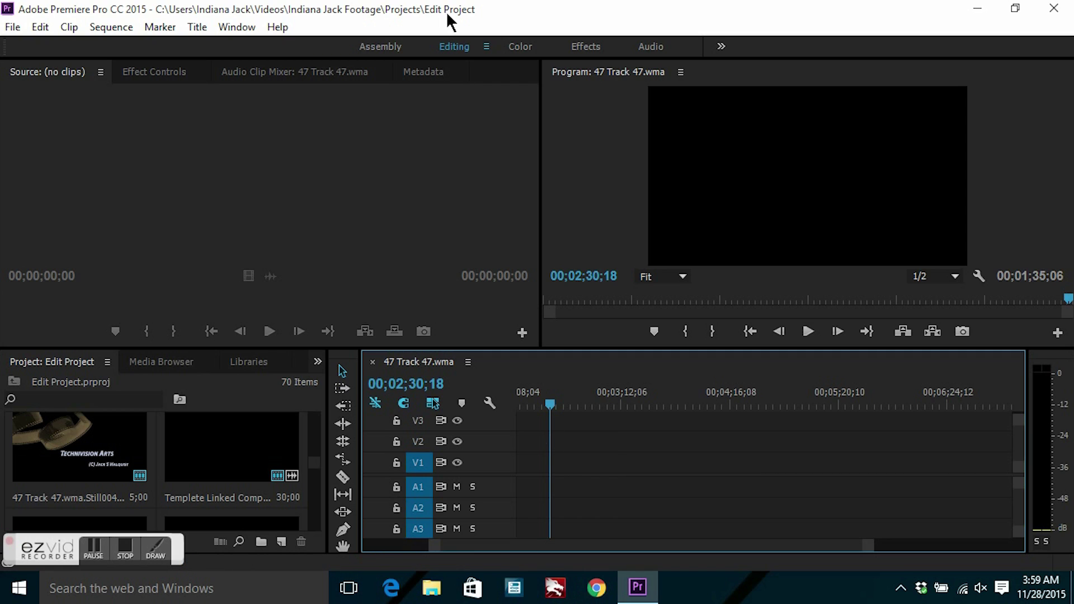
pyautogui.click(152, 369)
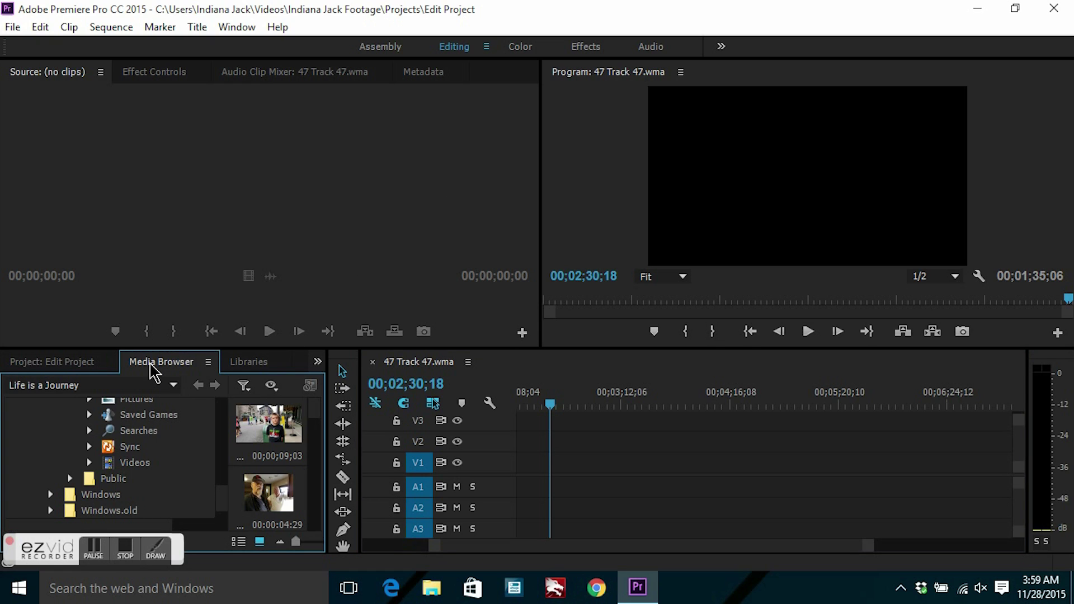
pyautogui.scroll(1, 223, 498)
pyautogui.moveTo(224, 498); pyautogui.dragTo(222, 459)
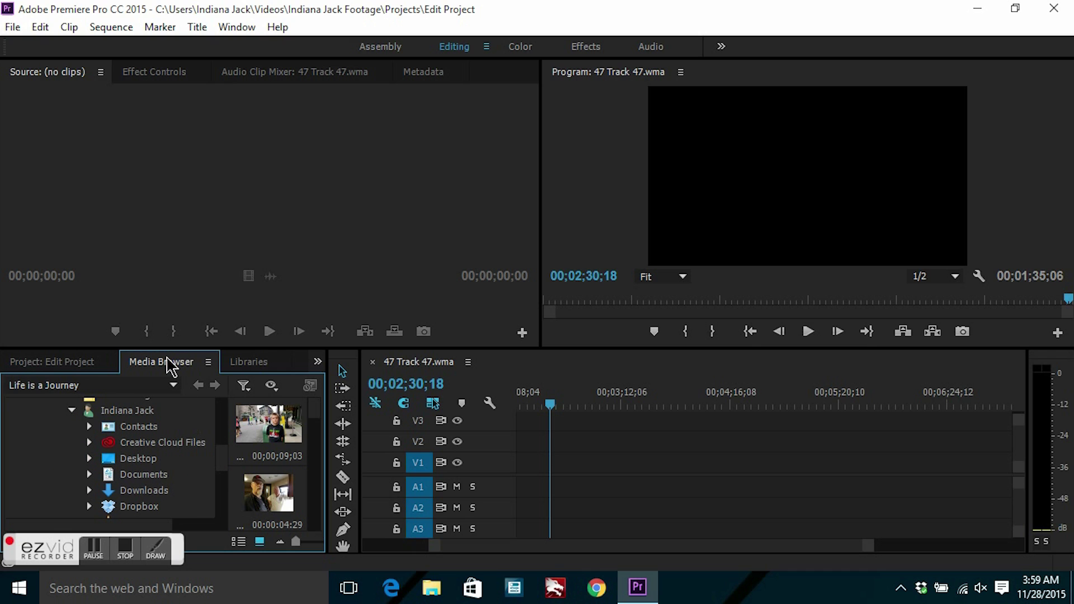
pyautogui.click(173, 385)
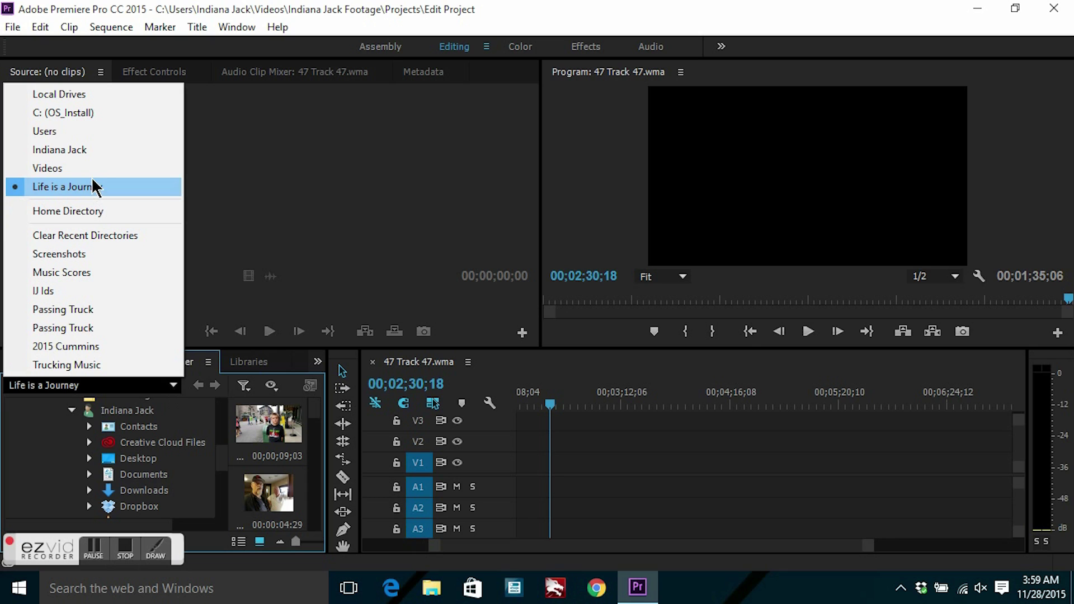
pyautogui.click(75, 149)
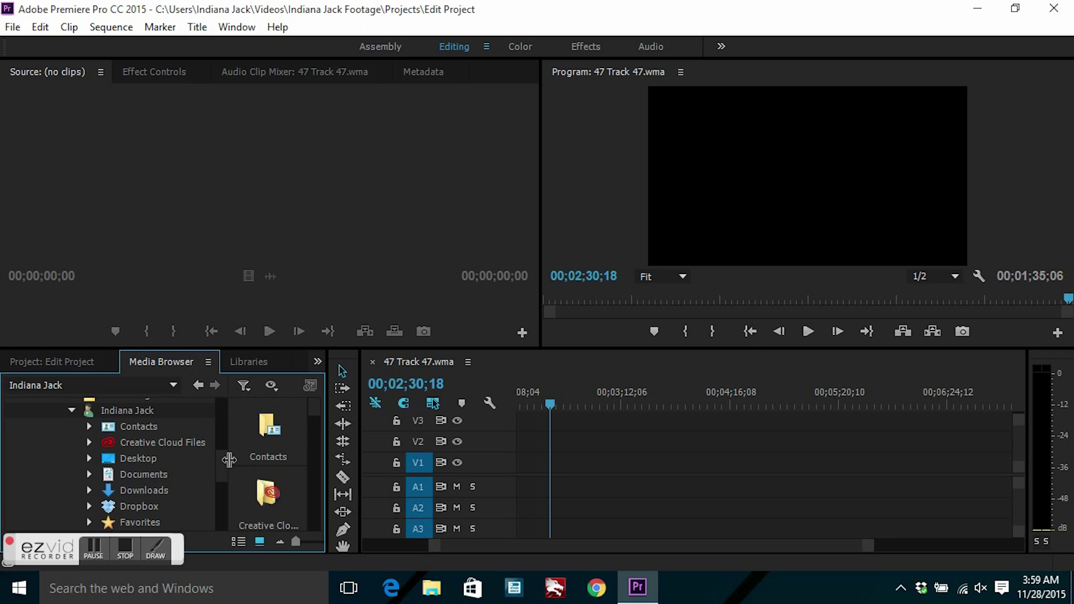
# - Expand the Videos folder in the Media Browser and open the Indiana Jack Footage folder inside it
pyautogui.moveTo(224, 462); pyautogui.dragTo(223, 506)
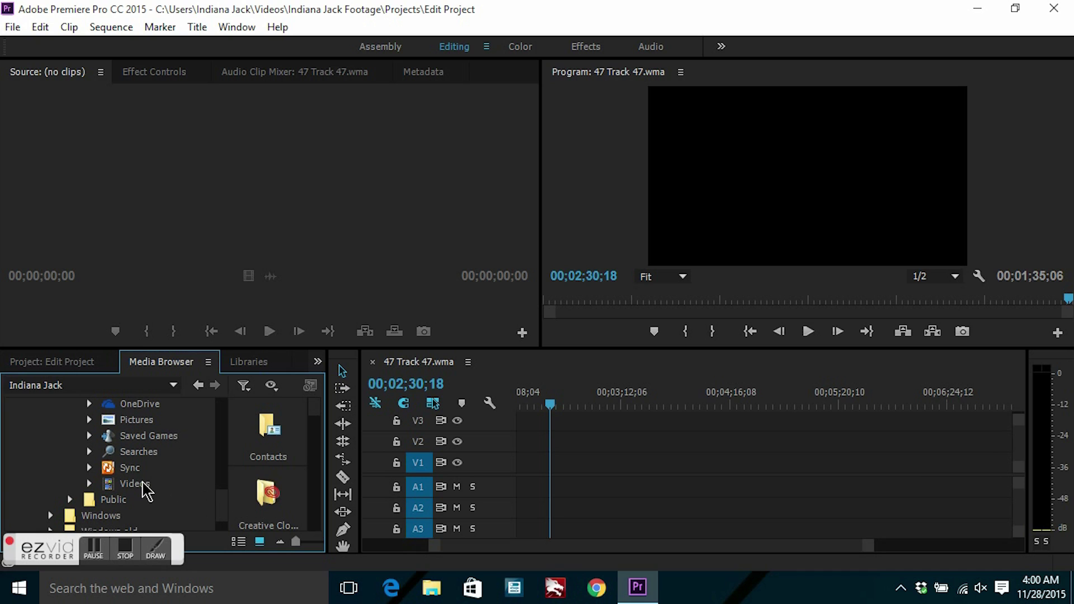
pyautogui.click(142, 483)
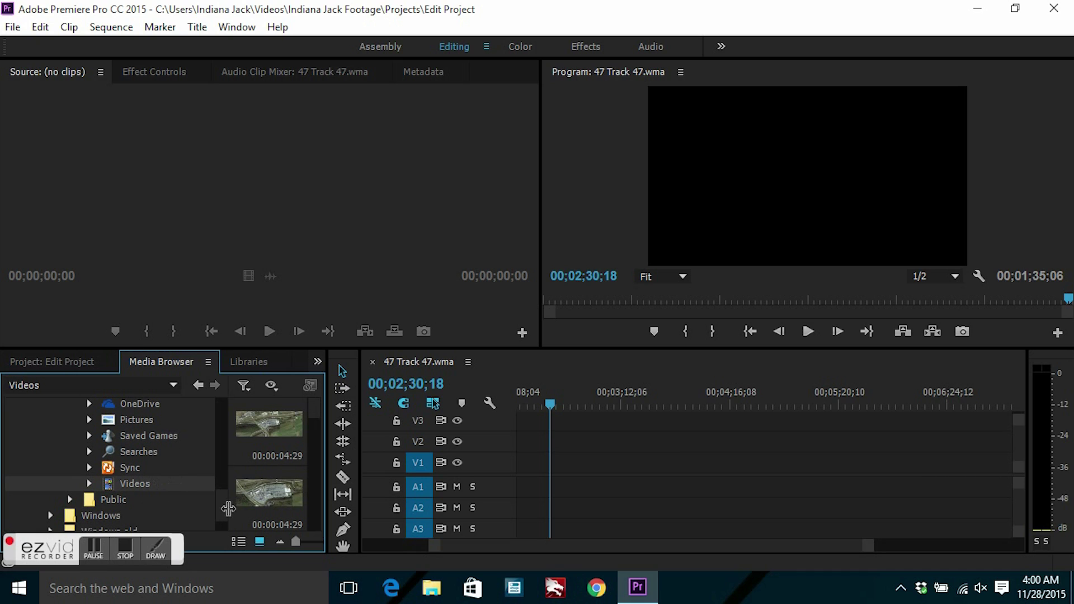
pyautogui.moveTo(223, 511); pyautogui.dragTo(222, 529)
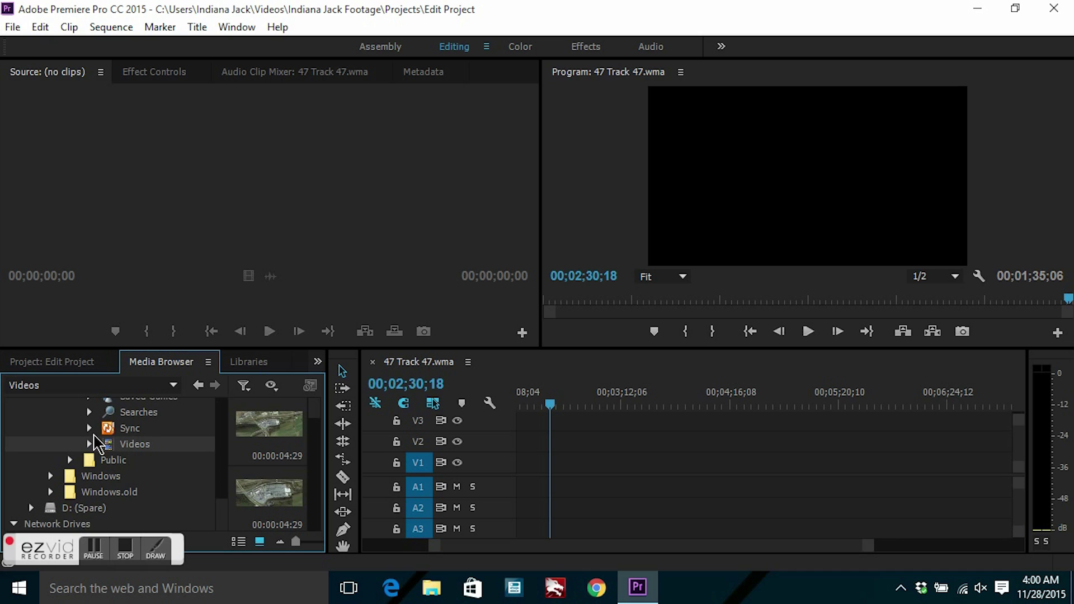
pyautogui.click(89, 444)
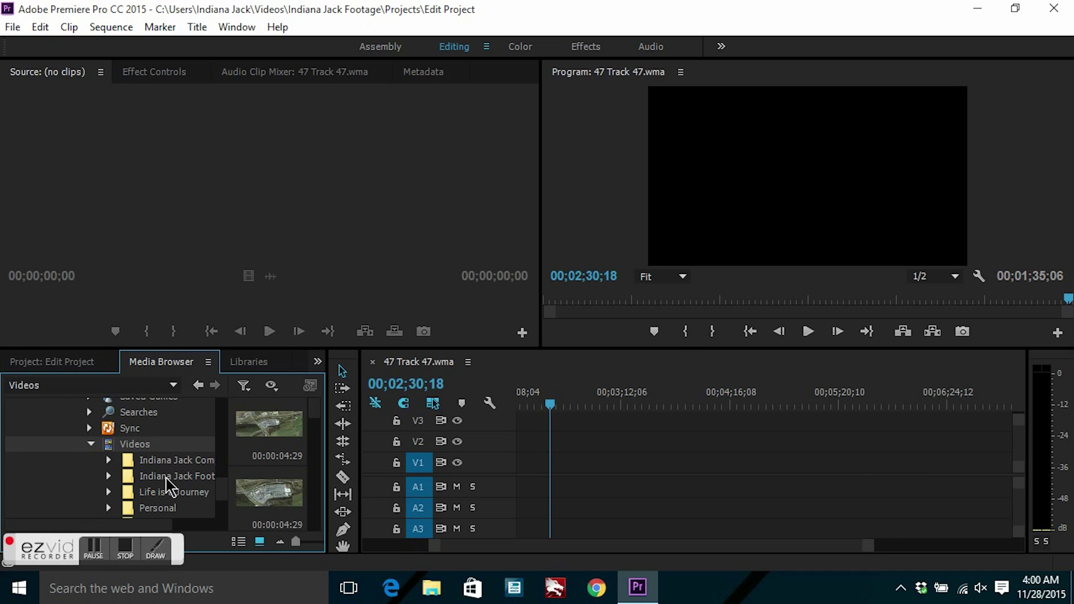
pyautogui.click(137, 478)
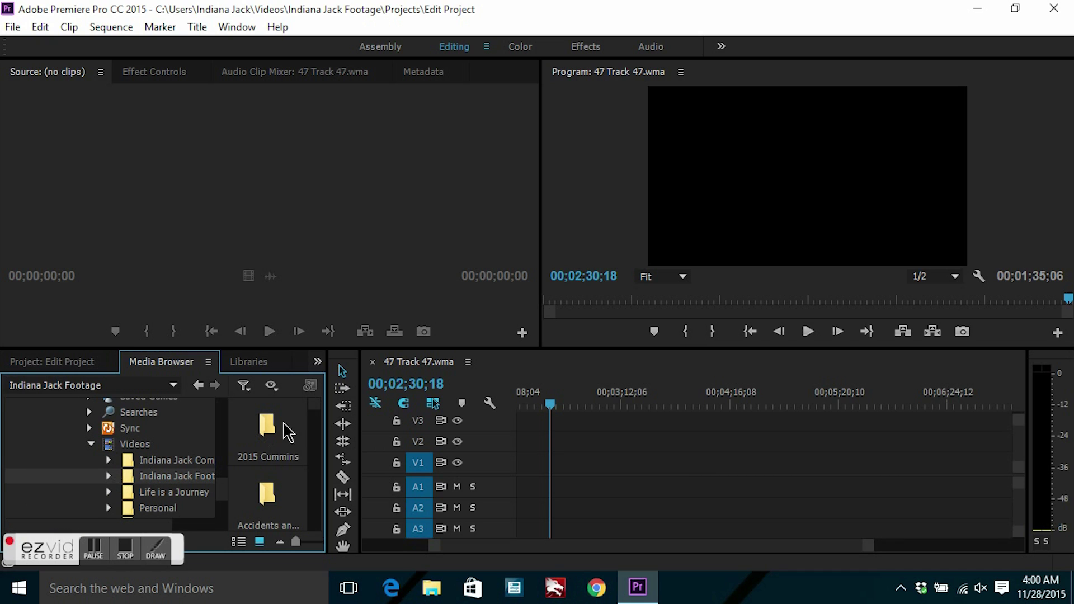
# - Open the Shooting folder and import its Big Black and Hand Held folders together into the project
pyautogui.moveTo(318, 417); pyautogui.dragTo(318, 506)
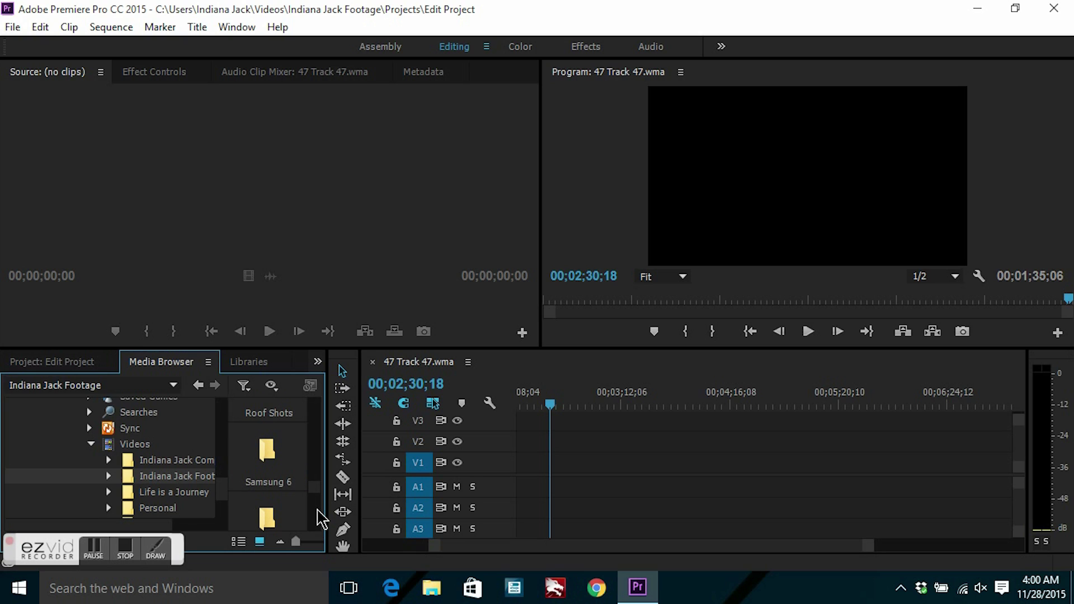
pyautogui.scroll(-2, 321, 518)
pyautogui.scroll(-1, 320, 517)
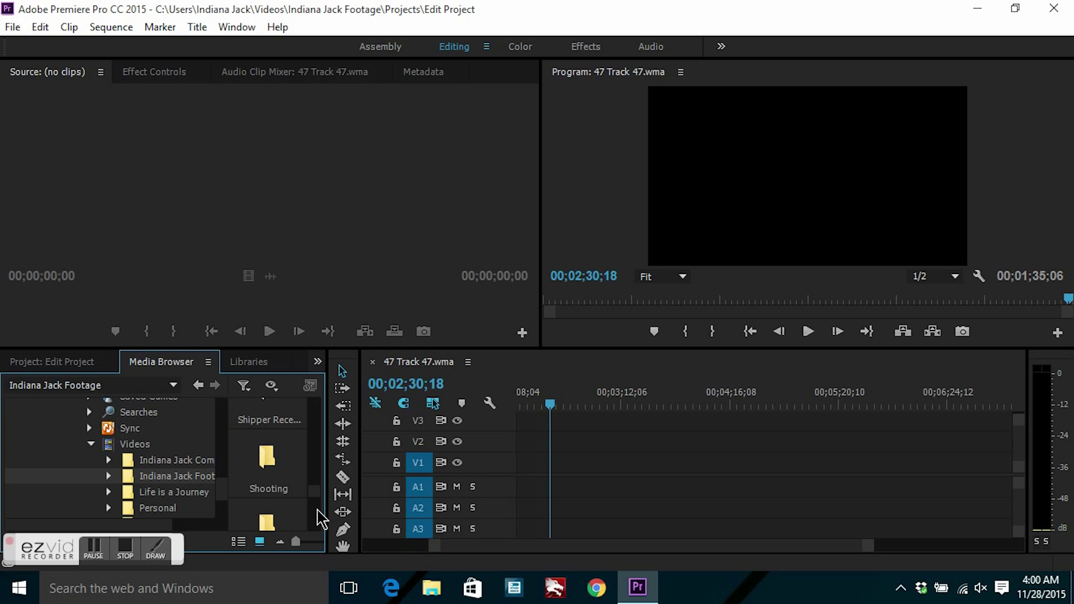
pyautogui.doubleClick(267, 460)
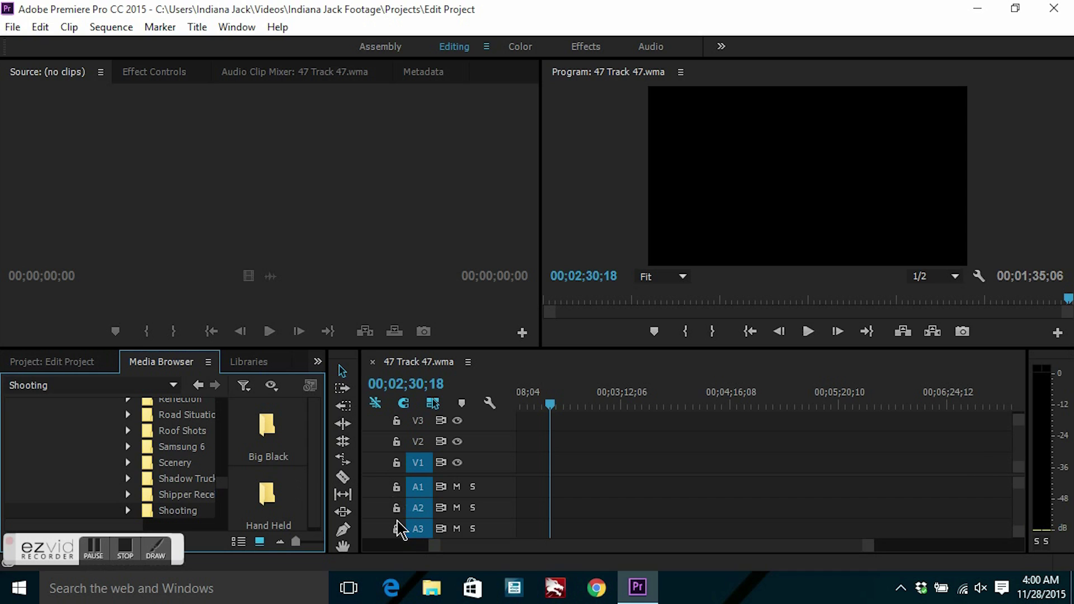
pyautogui.click(261, 423)
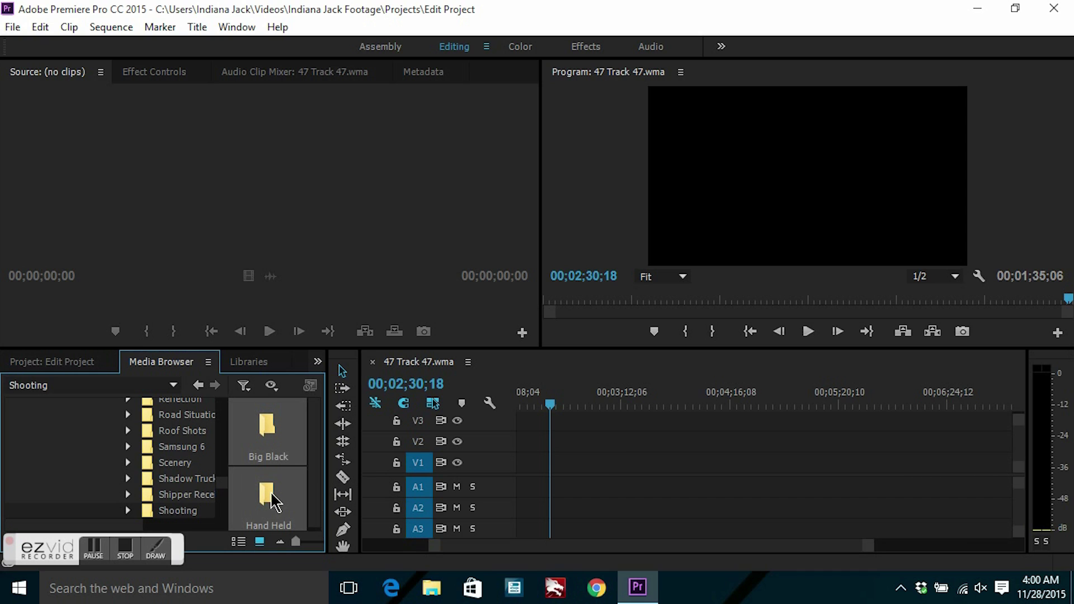
pyautogui.rightClick(269, 433)
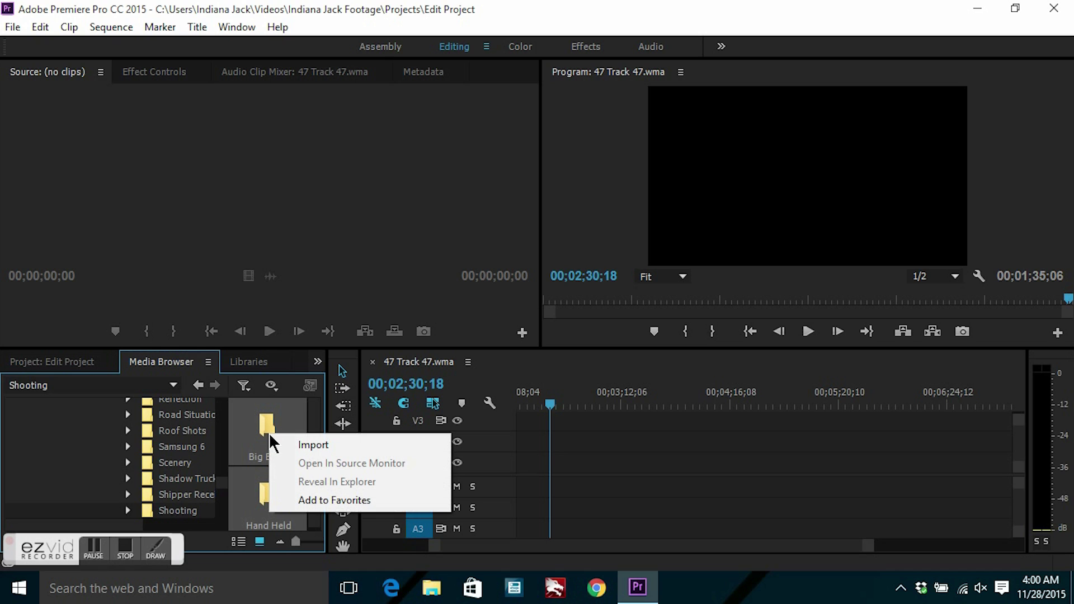
pyautogui.click(302, 445)
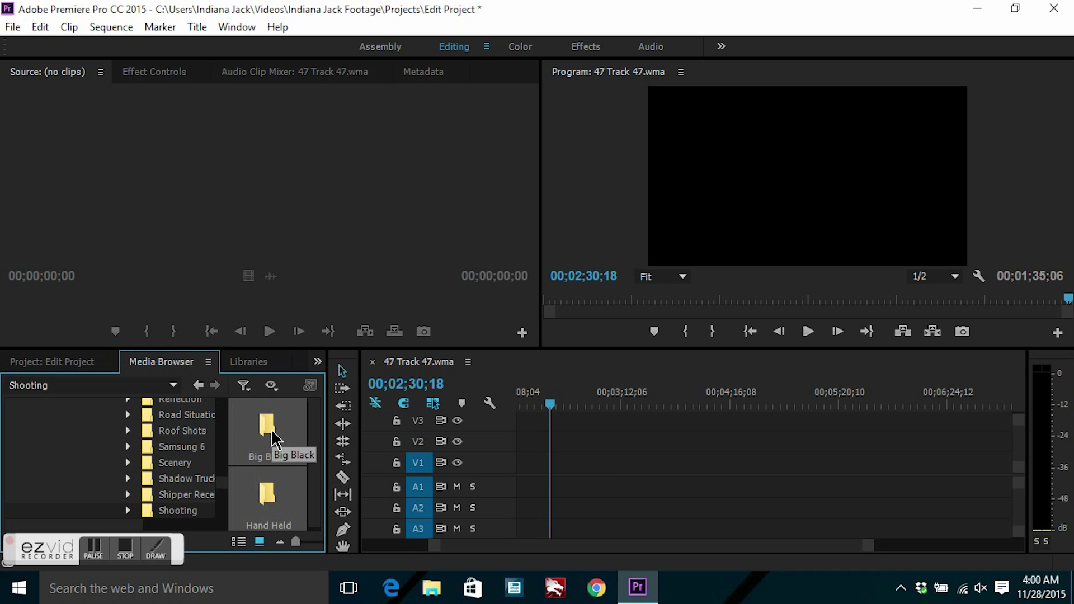
# - Inspect the clips in the imported Hand Held bin of the project, then close the bin
pyautogui.click(66, 363)
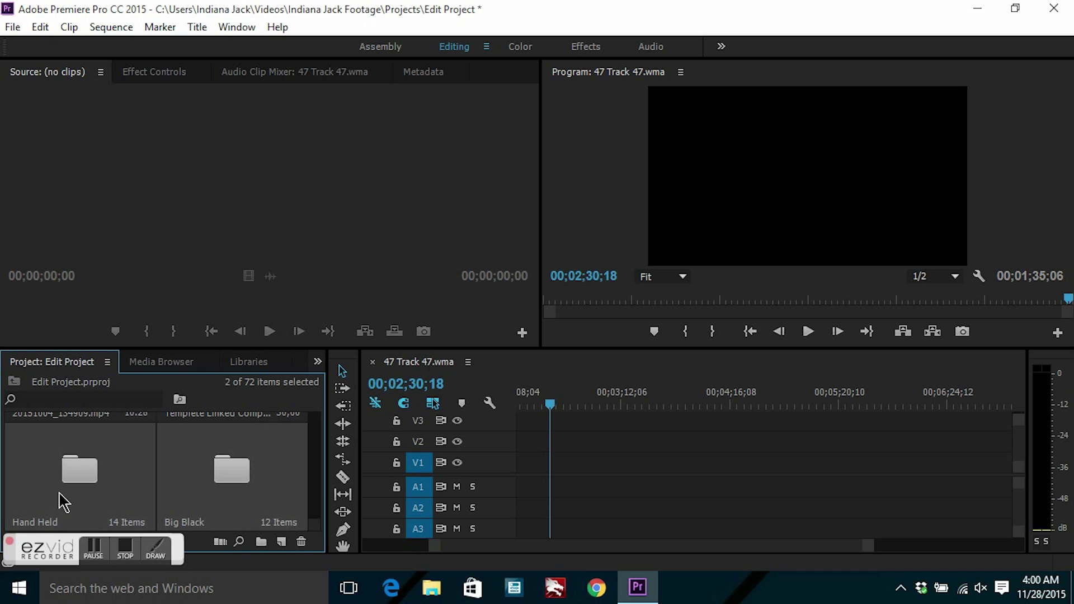
pyautogui.doubleClick(88, 477)
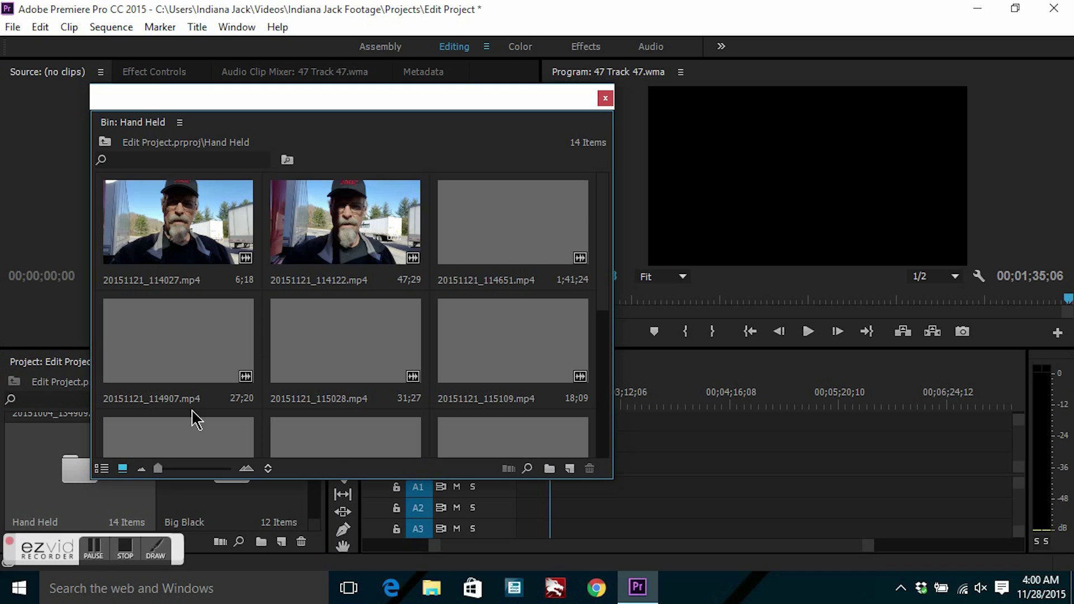
pyautogui.moveTo(604, 229); pyautogui.dragTo(605, 390)
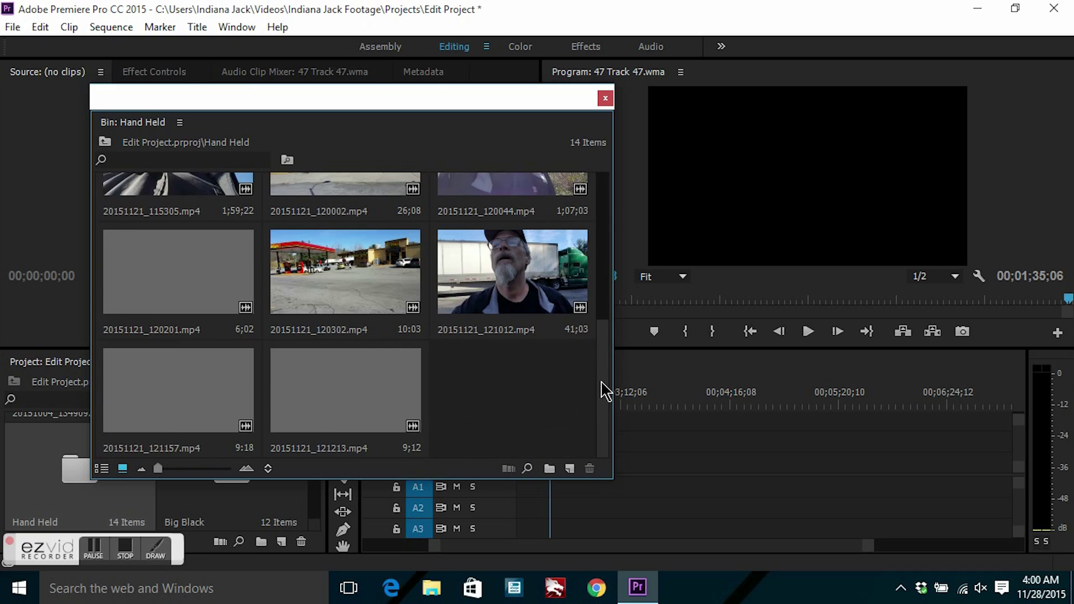
pyautogui.click(605, 98)
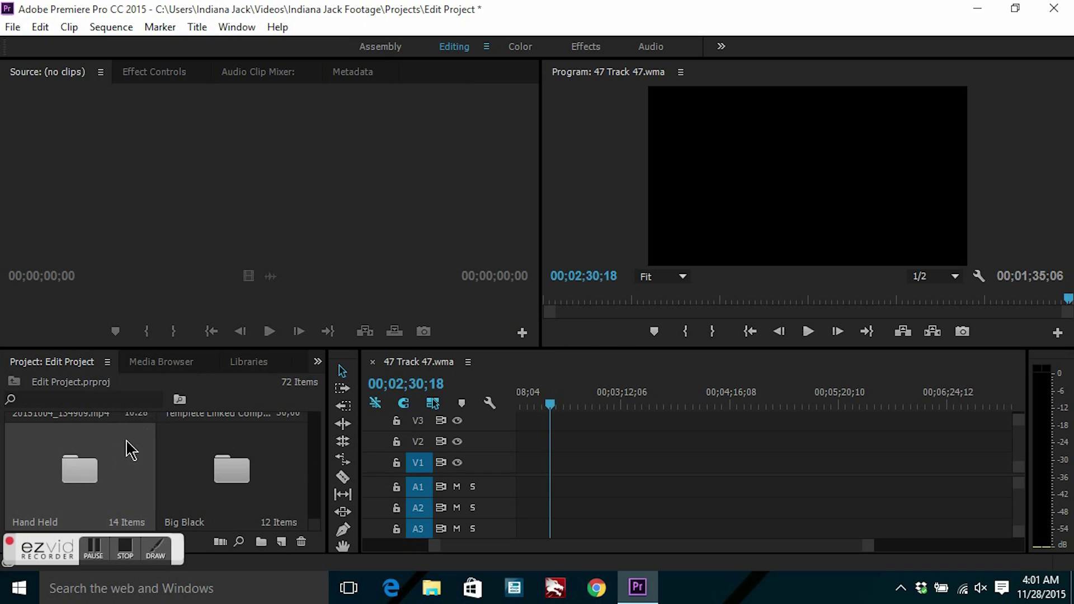
# - Inspect the clips in the imported Big Black bin of the project, then close the bin
pyautogui.click(246, 482)
pyautogui.doubleClick(245, 483)
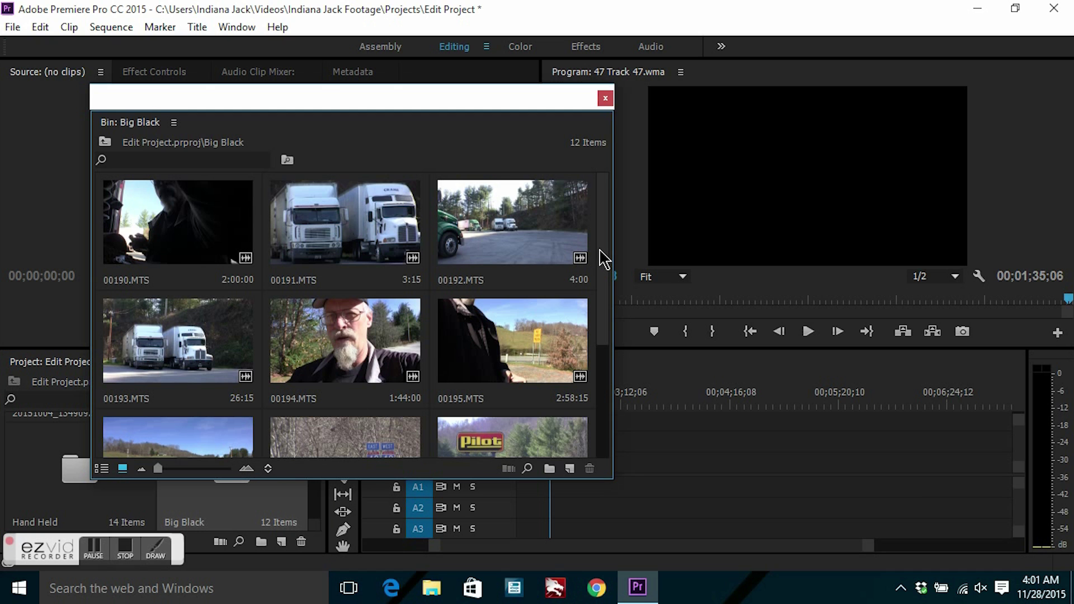
pyautogui.moveTo(603, 258)
pyautogui.mouseDown()
pyautogui.moveTo(608, 407)
pyautogui.moveTo(602, 278)
pyautogui.mouseUp()
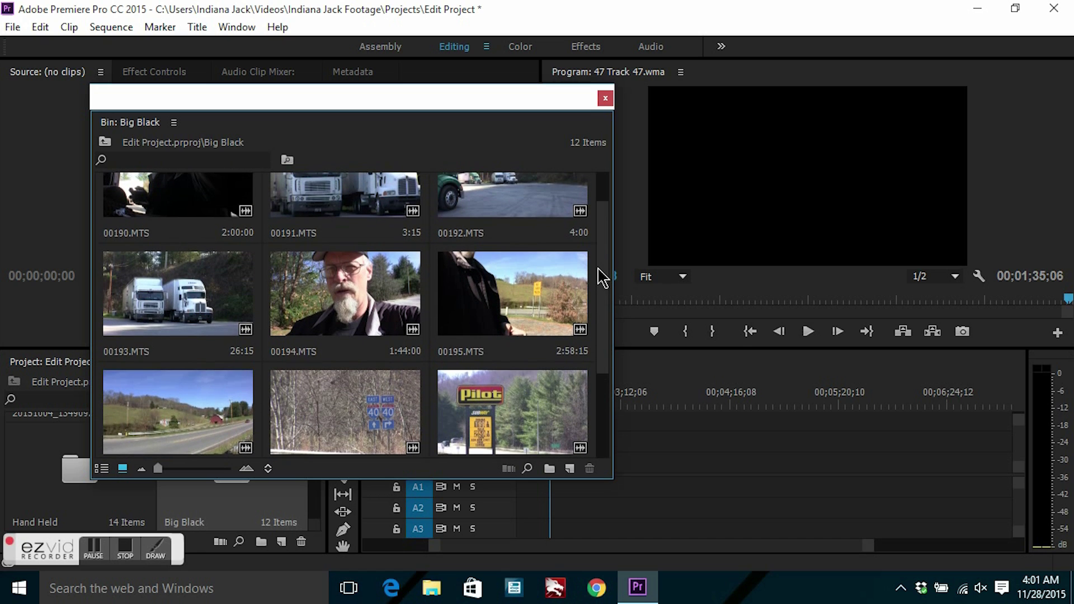
pyautogui.click(605, 99)
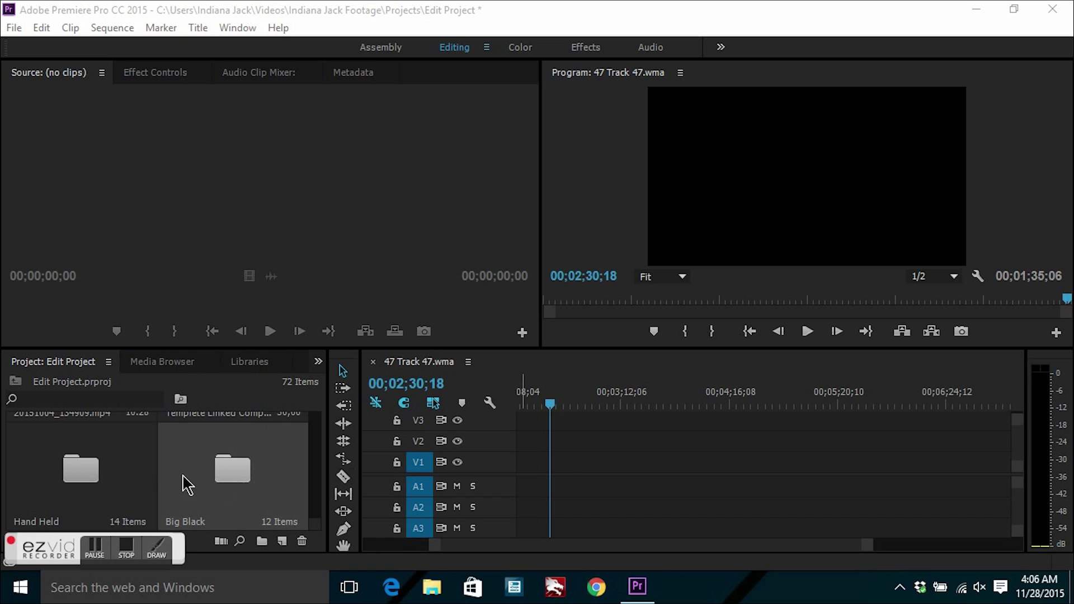
# - Reopen the Hand Held bin above the timeline and place 20151121_114122.mp4 on tracks V1 and A1, starting near 00;03;12;06
pyautogui.doubleClick(94, 473)
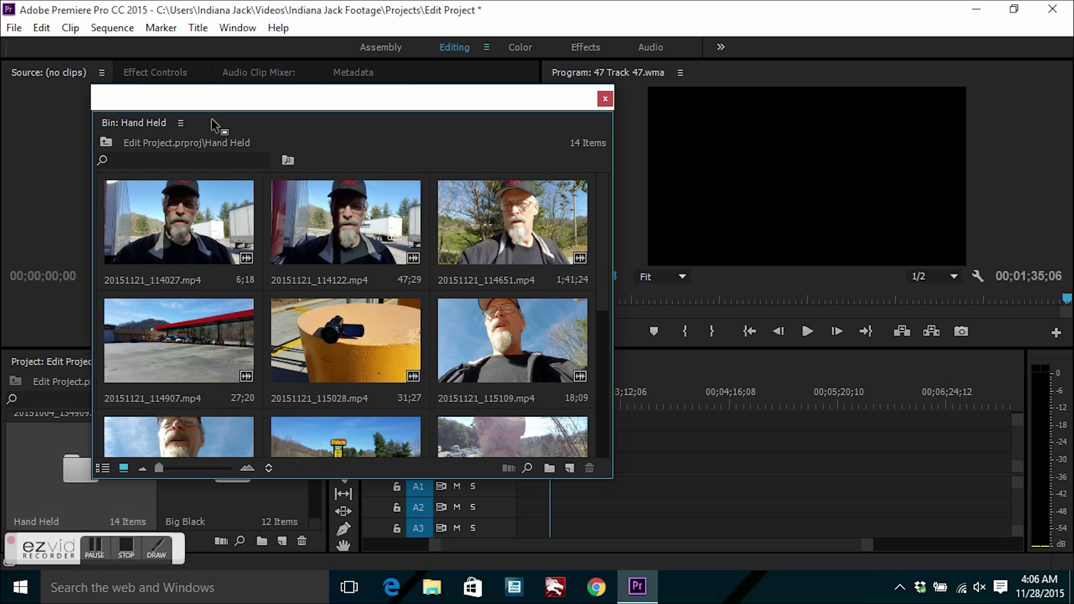
pyautogui.moveTo(222, 97); pyautogui.dragTo(204, 23)
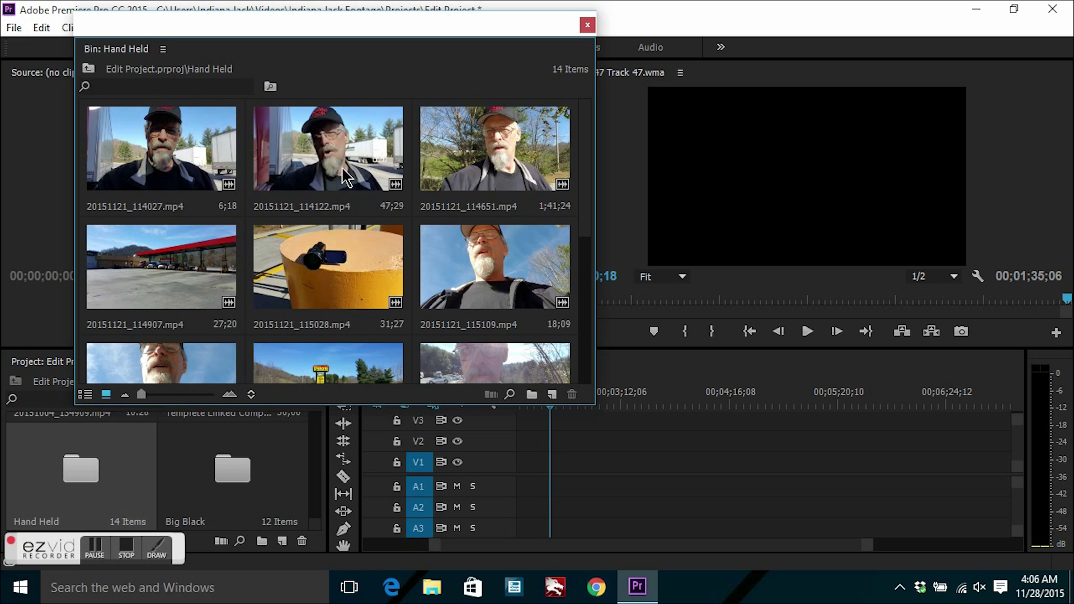
pyautogui.click(373, 169)
pyautogui.moveTo(375, 170); pyautogui.dragTo(624, 462)
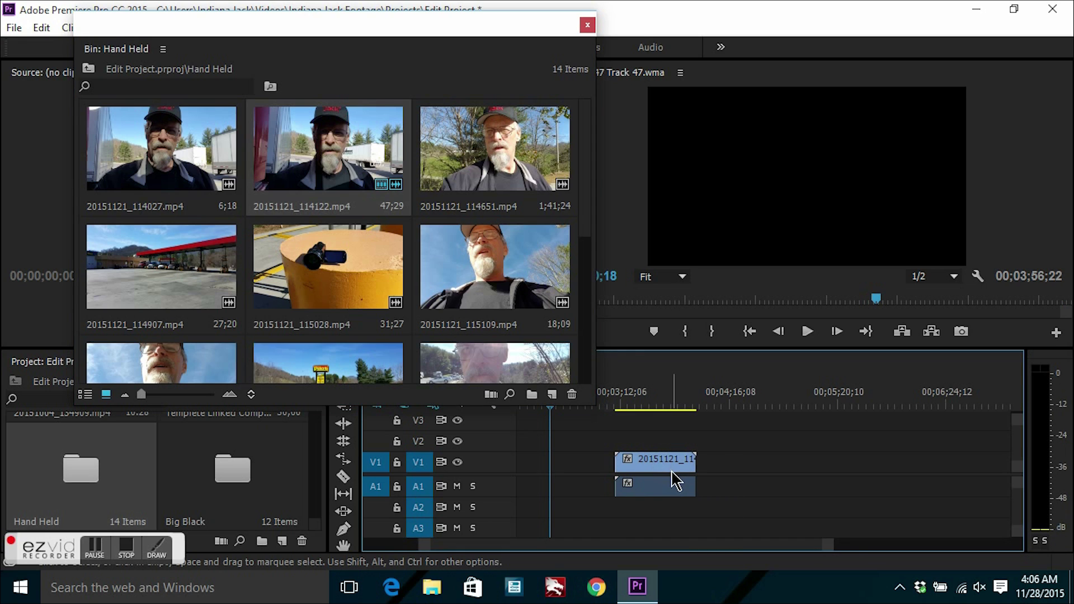
# - Close the Hand Held bin and preview the 20151121_114122.mp4 clip on the timeline, starting playback near its beginning
pyautogui.click(587, 27)
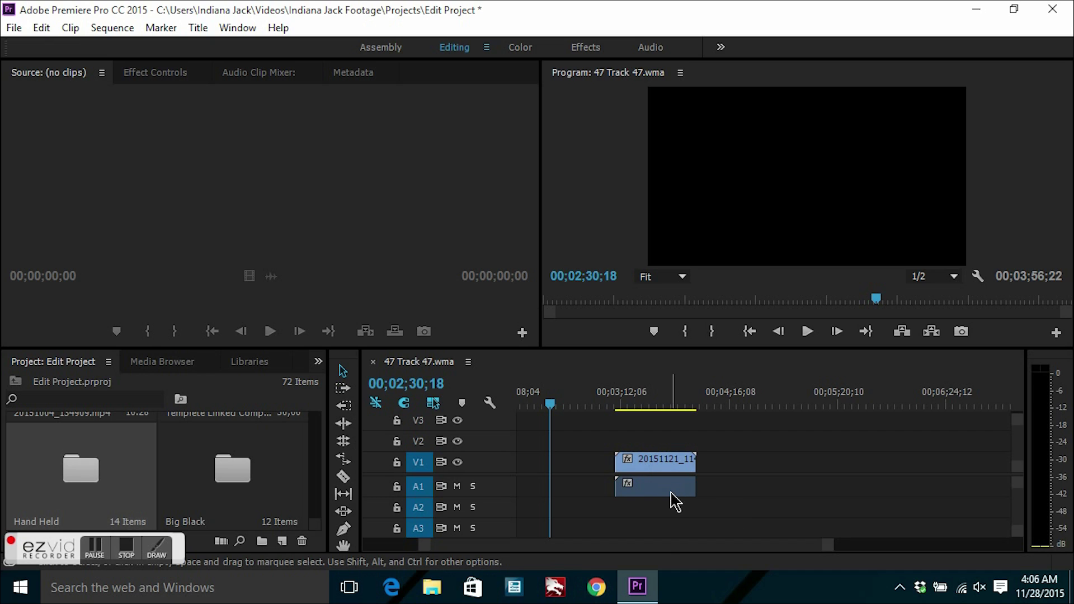
pyautogui.click(654, 463)
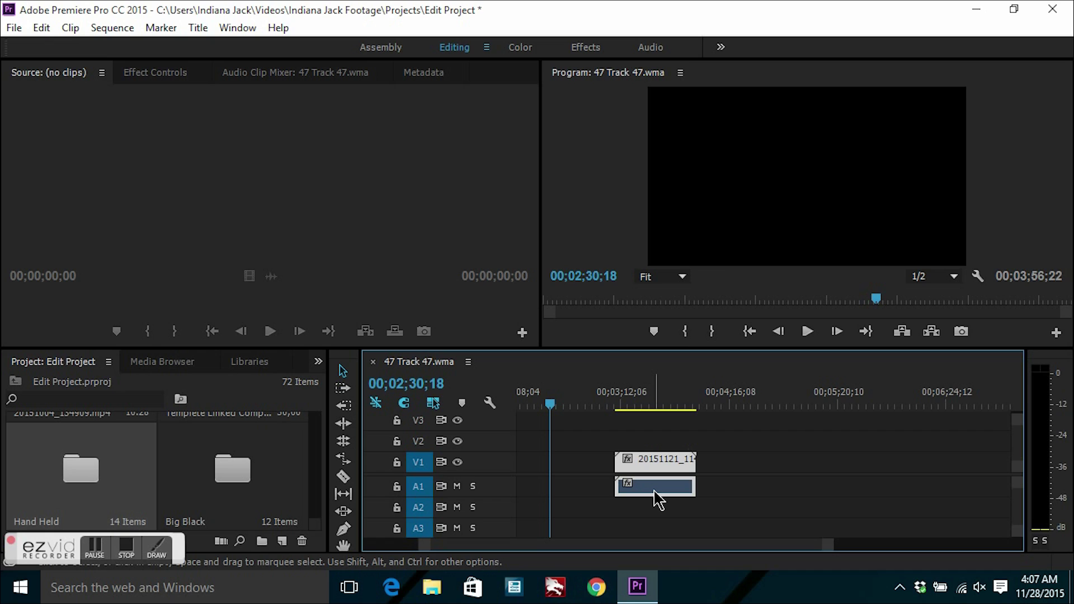
pyautogui.moveTo(658, 500)
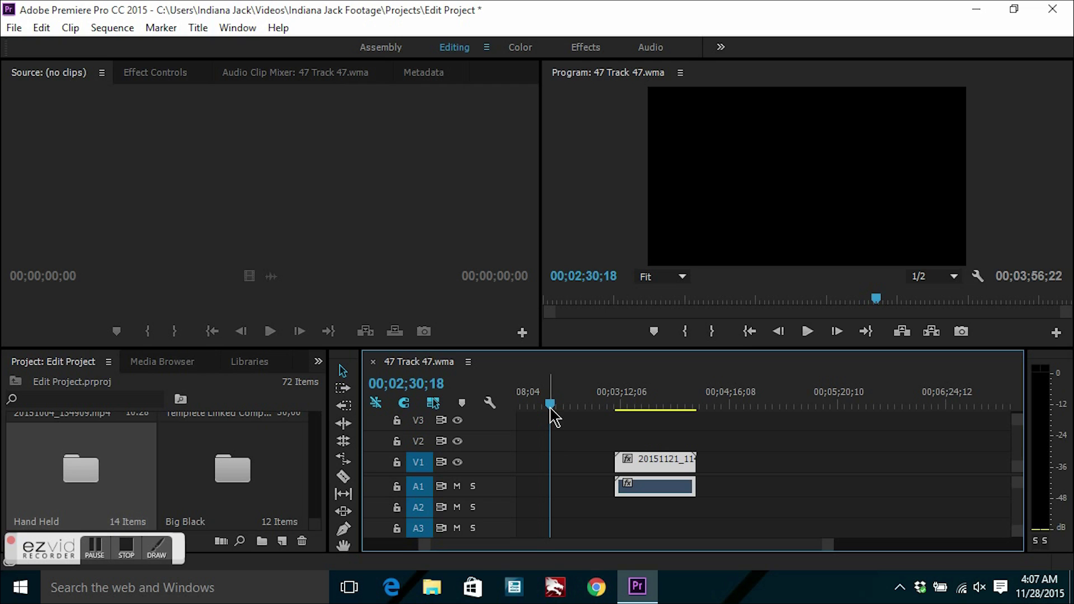
pyautogui.moveTo(550, 408)
pyautogui.mouseDown()
pyautogui.moveTo(686, 403)
pyautogui.moveTo(630, 403)
pyautogui.mouseUp()
pyautogui.click(809, 334)
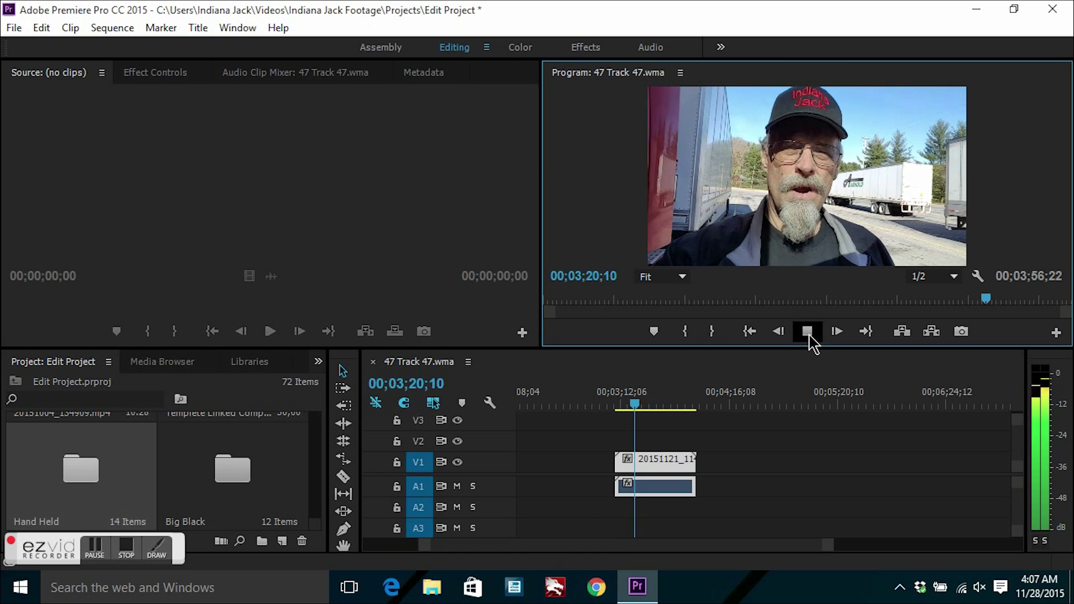
pyautogui.click(809, 333)
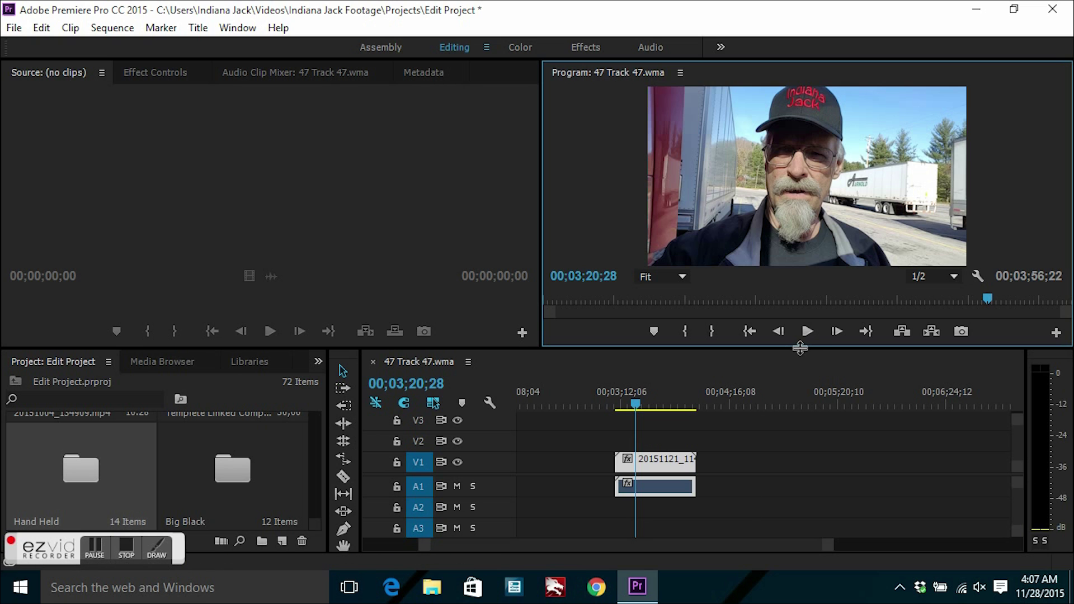
pyautogui.click(808, 332)
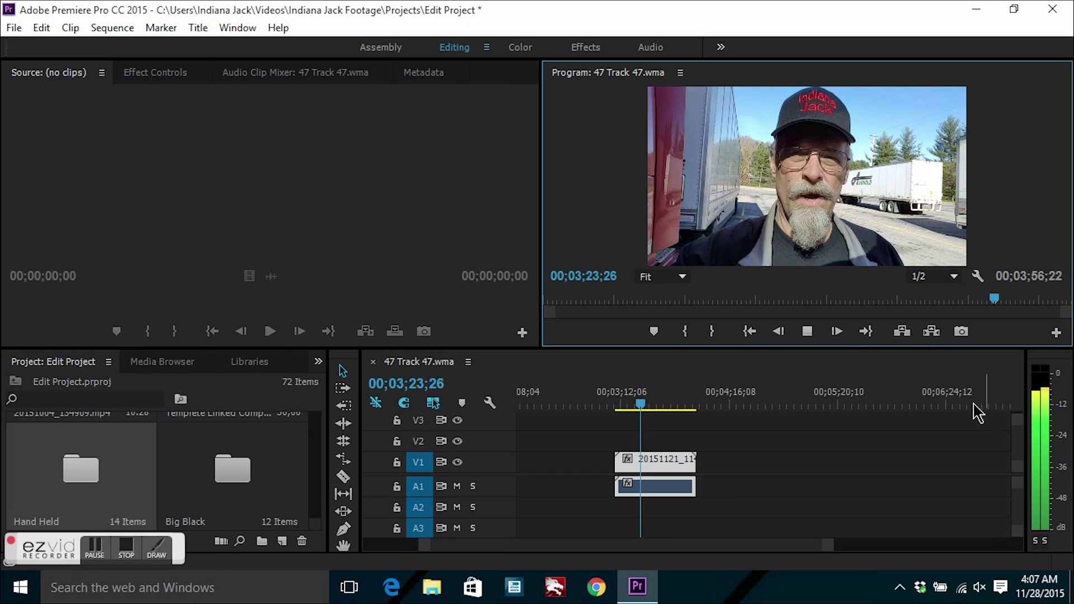
pyautogui.click(807, 332)
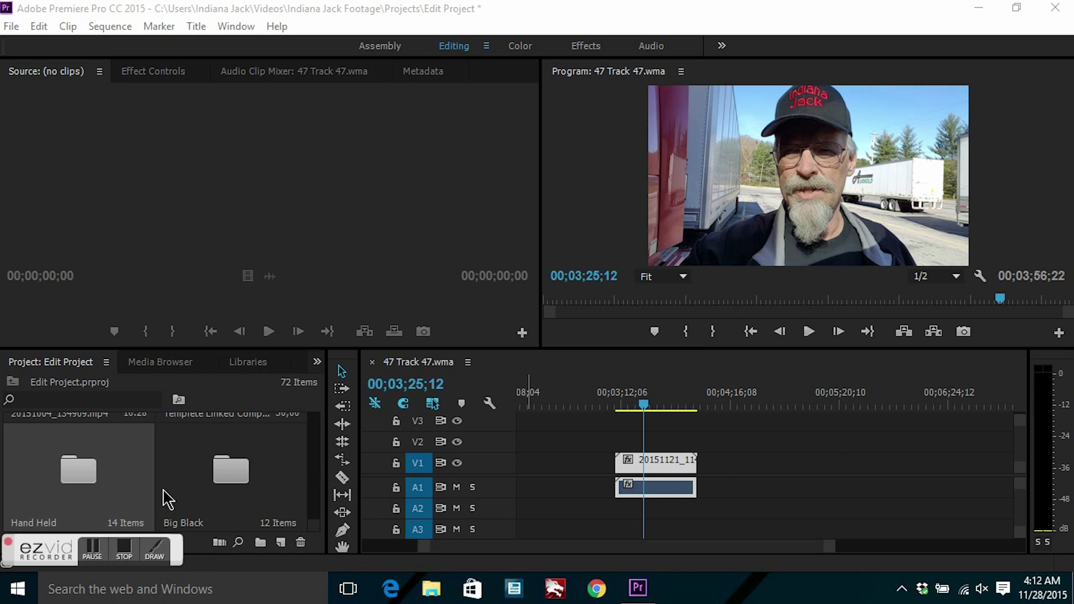
# - Place 00193.MTS from the Big Black bin on tracks V1 and A1, directly against the end of 20151121_114122.mp4
pyautogui.click(69, 475)
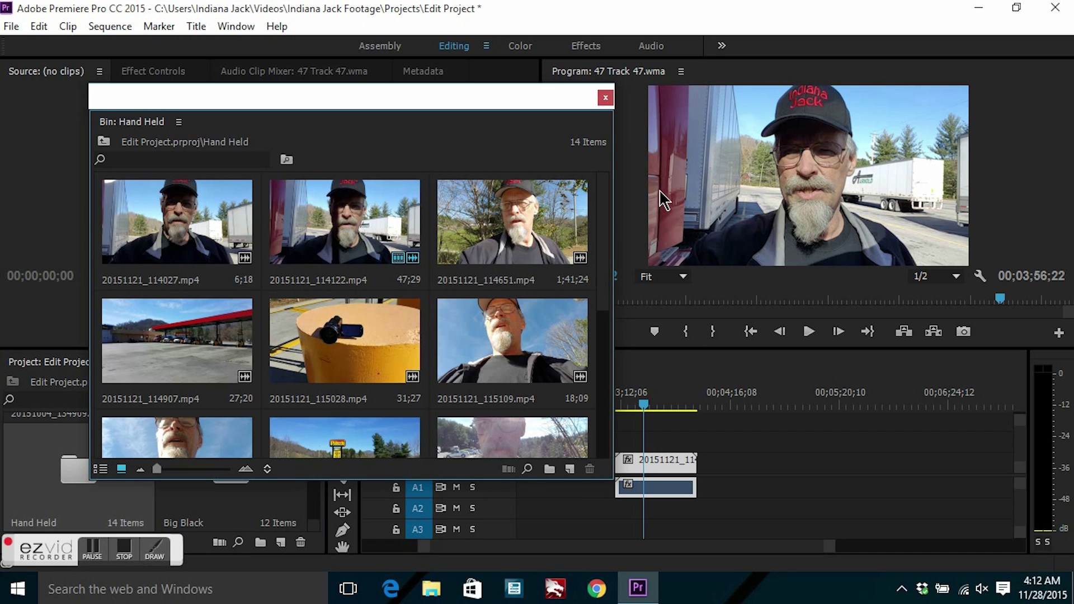
pyautogui.click(606, 99)
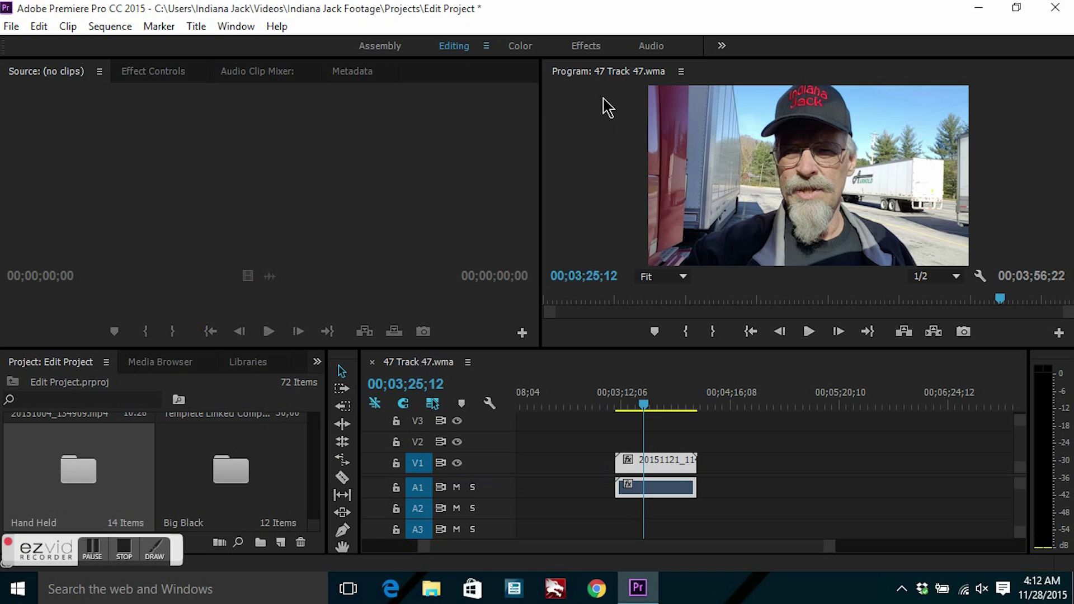
pyautogui.doubleClick(239, 478)
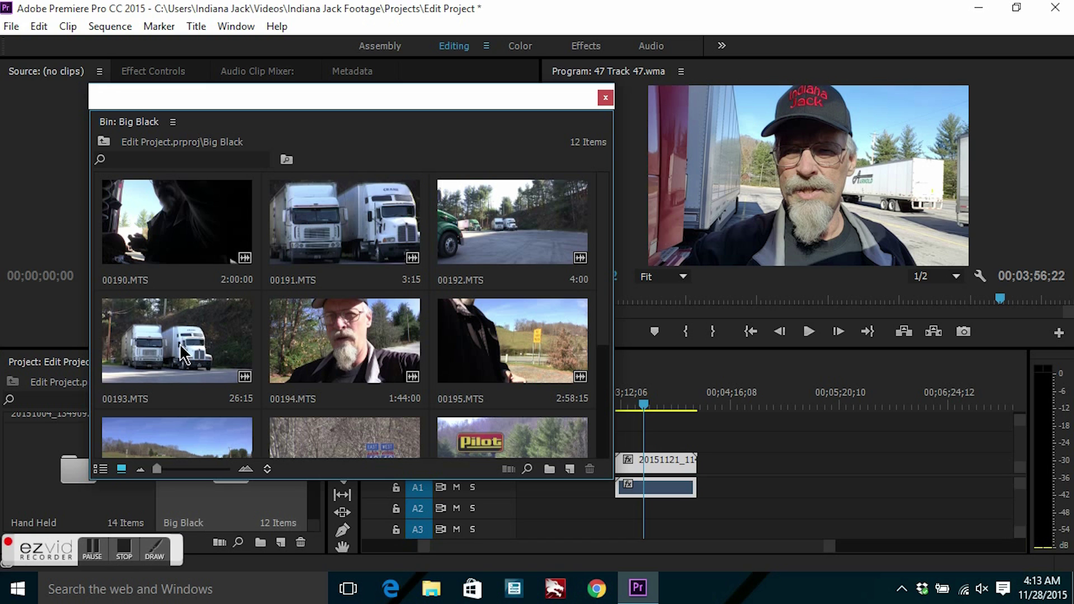
pyautogui.moveTo(164, 347); pyautogui.dragTo(734, 467)
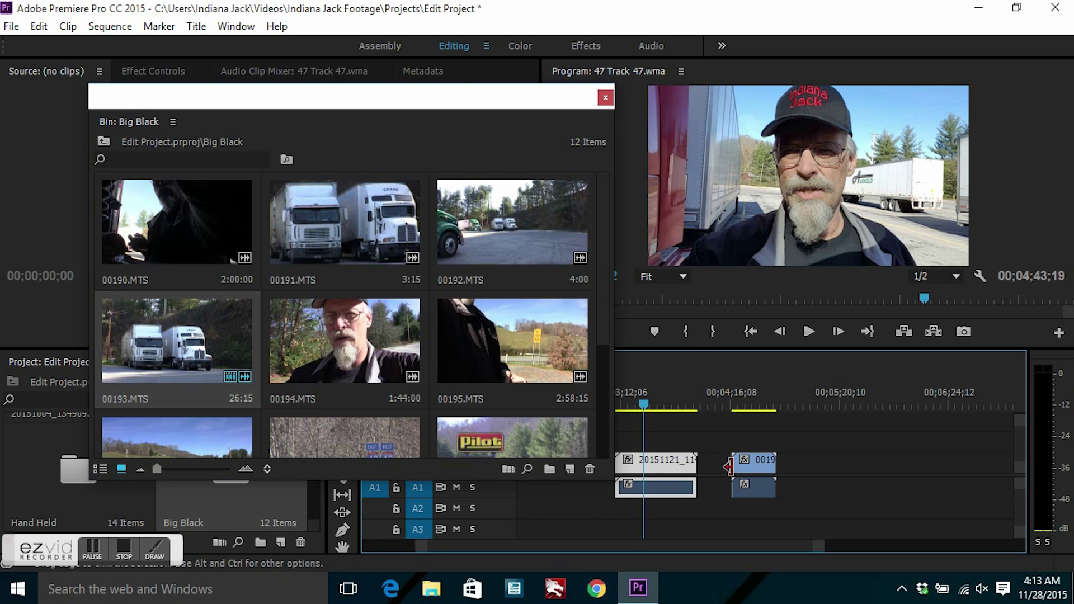
pyautogui.click(605, 98)
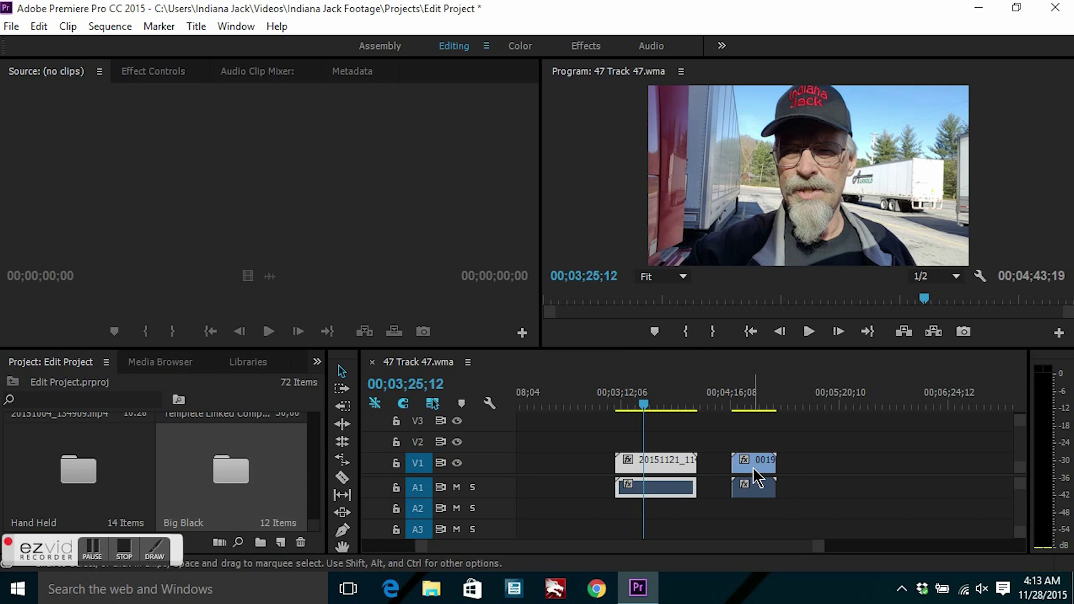
pyautogui.moveTo(754, 465); pyautogui.dragTo(728, 465)
# - Trim the start of the 00193.MTS clip to 00;04;07;22 and move the shortened clip back against the preceding clip
pyautogui.moveTo(689, 399); pyautogui.dragTo(722, 397)
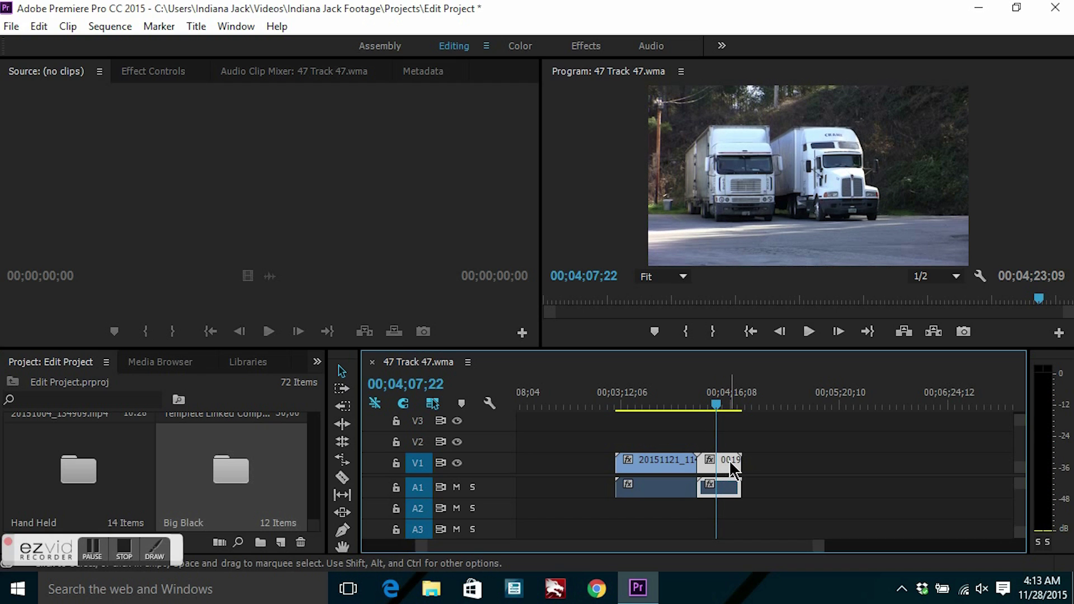
pyautogui.click(699, 467)
pyautogui.moveTo(701, 469); pyautogui.dragTo(718, 470)
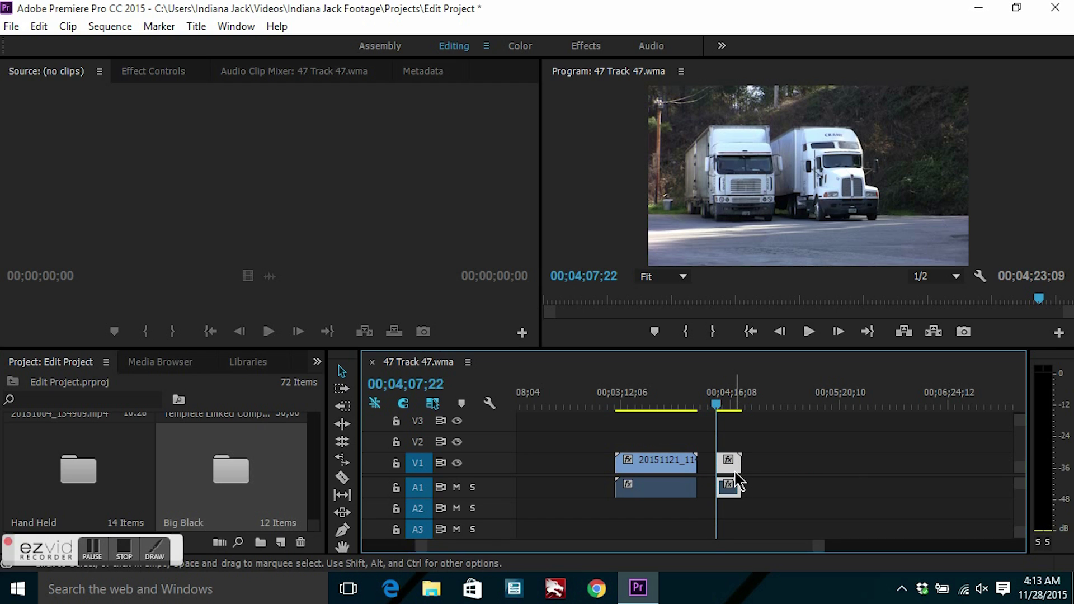
pyautogui.moveTo(729, 458); pyautogui.dragTo(710, 460)
# - Play the sequence from 00;03;48;11 across the cut into the trimmed 00193.MTS clip, stopping within that clip
pyautogui.click(684, 404)
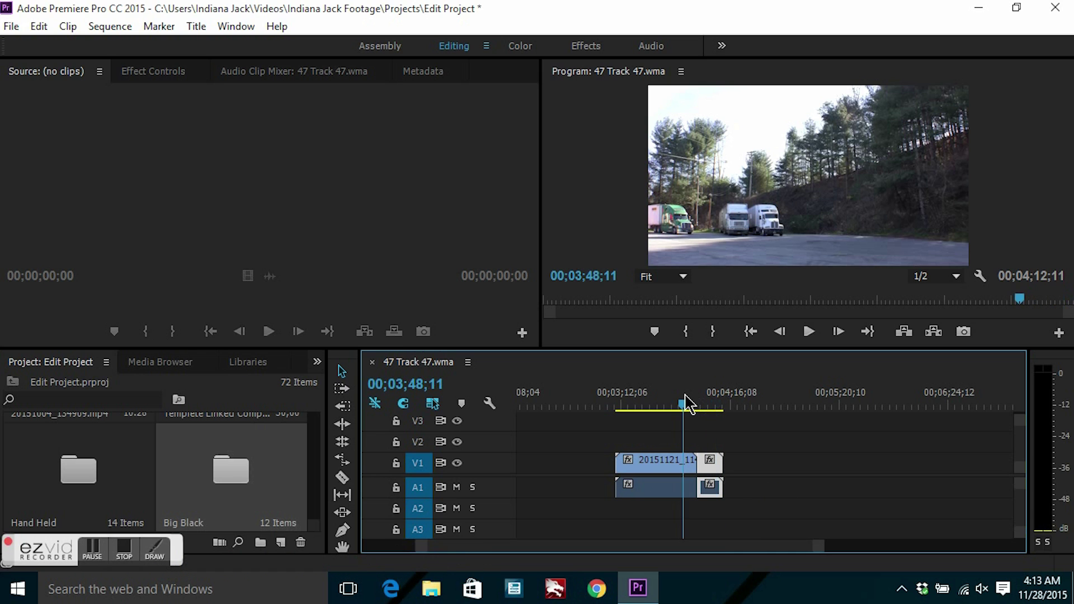
pyautogui.click(809, 333)
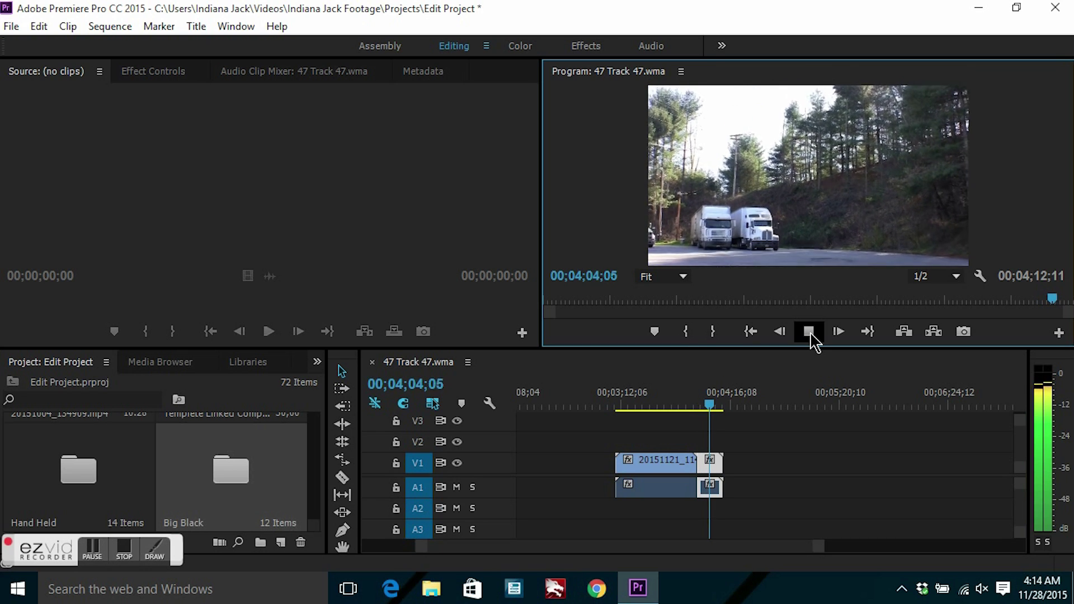
pyautogui.click(808, 331)
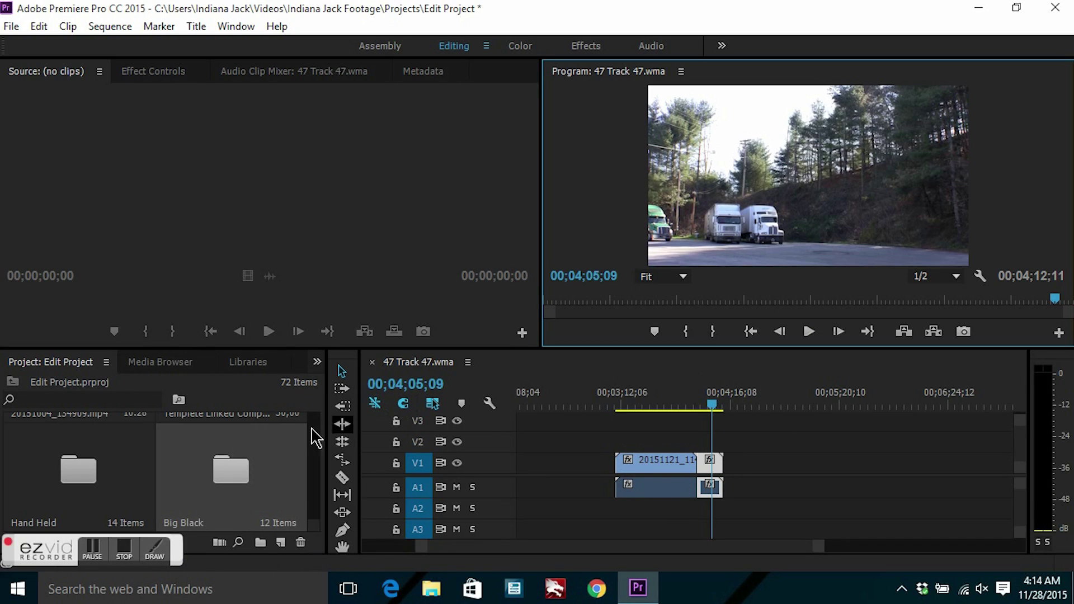
# - Check the clips in the Big Black bin and the Hand Held bin once more, closing each bin after viewing
pyautogui.doubleClick(221, 467)
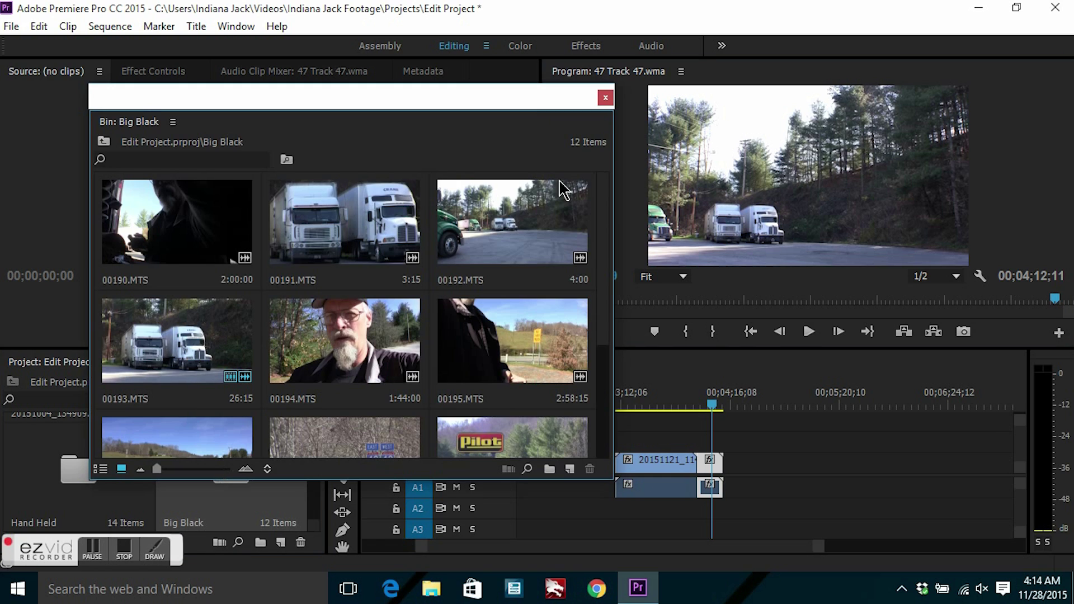
pyautogui.click(605, 98)
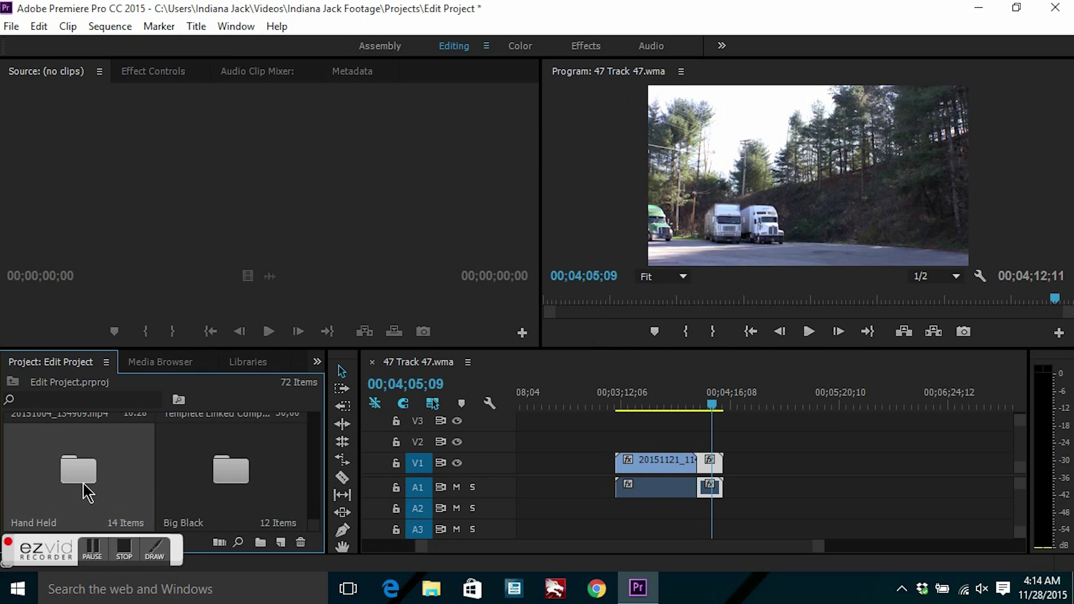
pyautogui.doubleClick(80, 484)
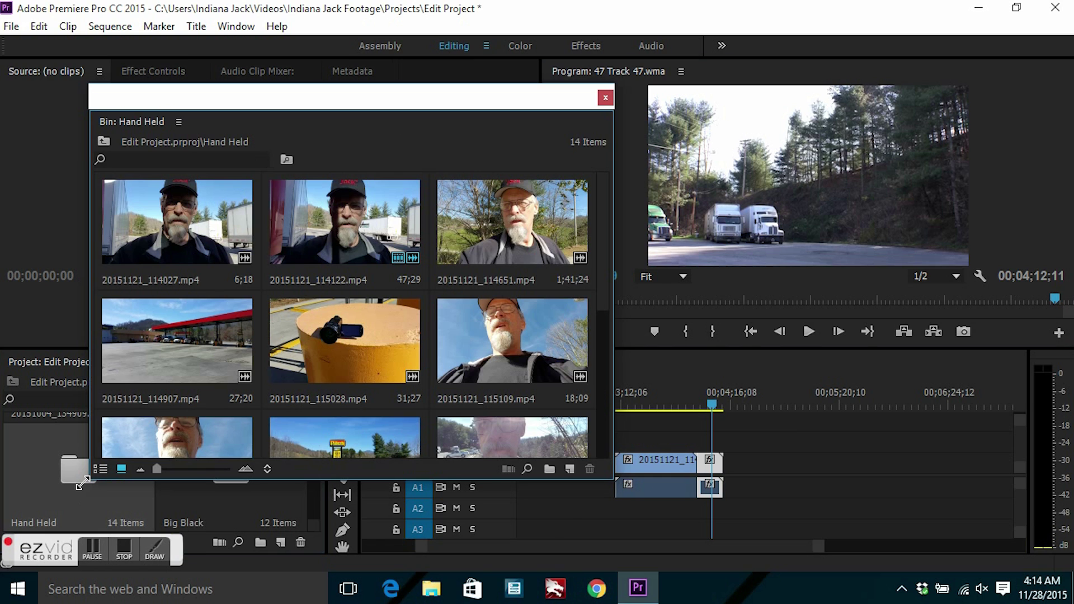
pyautogui.click(605, 99)
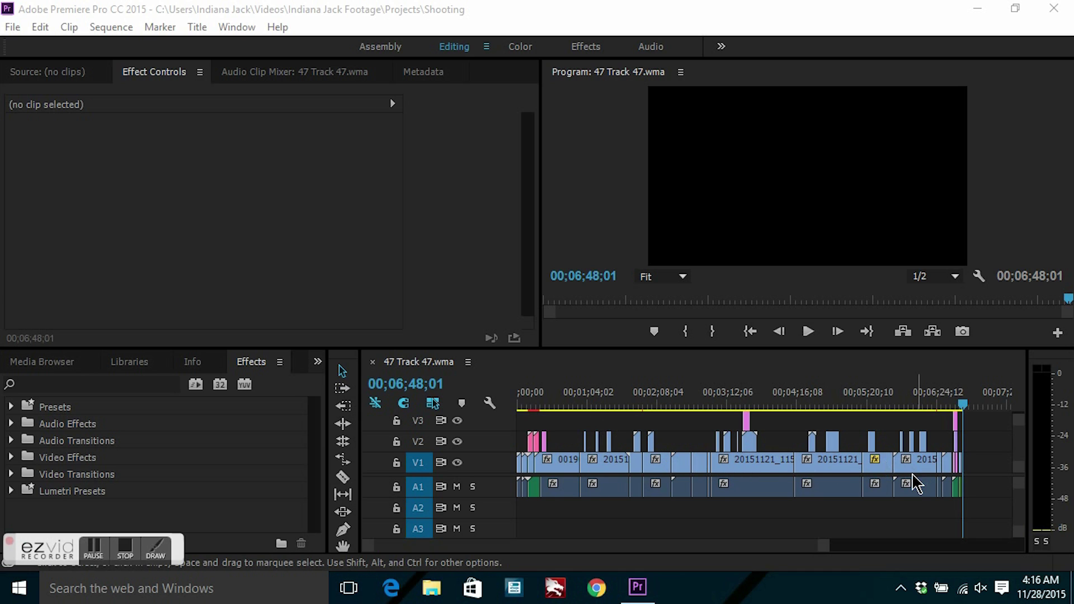
# - Scrub the Shooting project's timeline back from its end to 00;01;34;20 and further back to 00;00;46;27
pyautogui.click(730, 558)
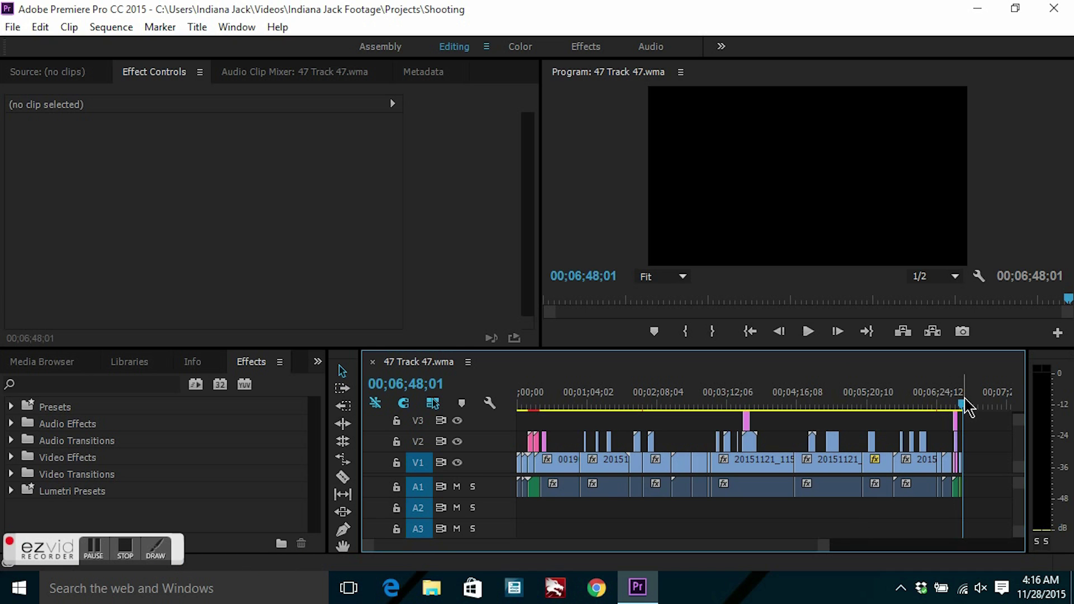
pyautogui.moveTo(963, 404); pyautogui.dragTo(620, 399)
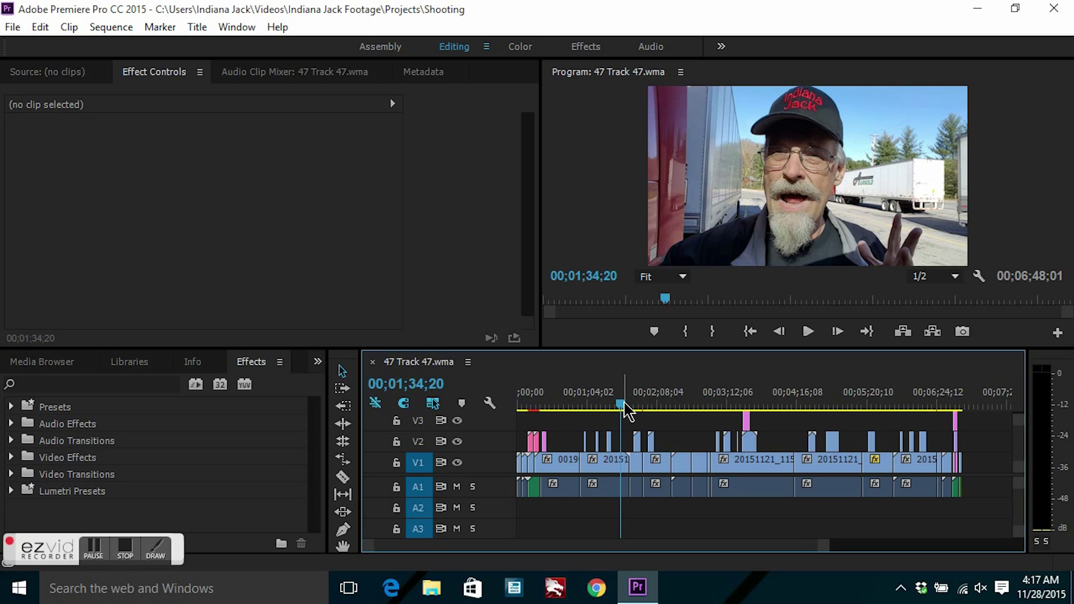
pyautogui.moveTo(625, 404); pyautogui.dragTo(577, 418)
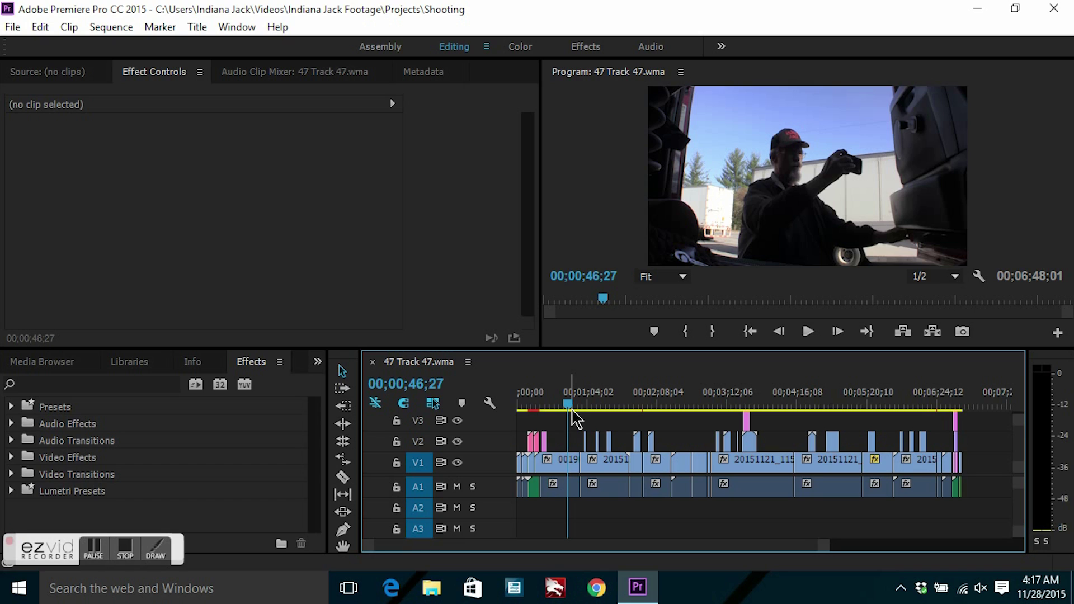
pyautogui.click(128, 556)
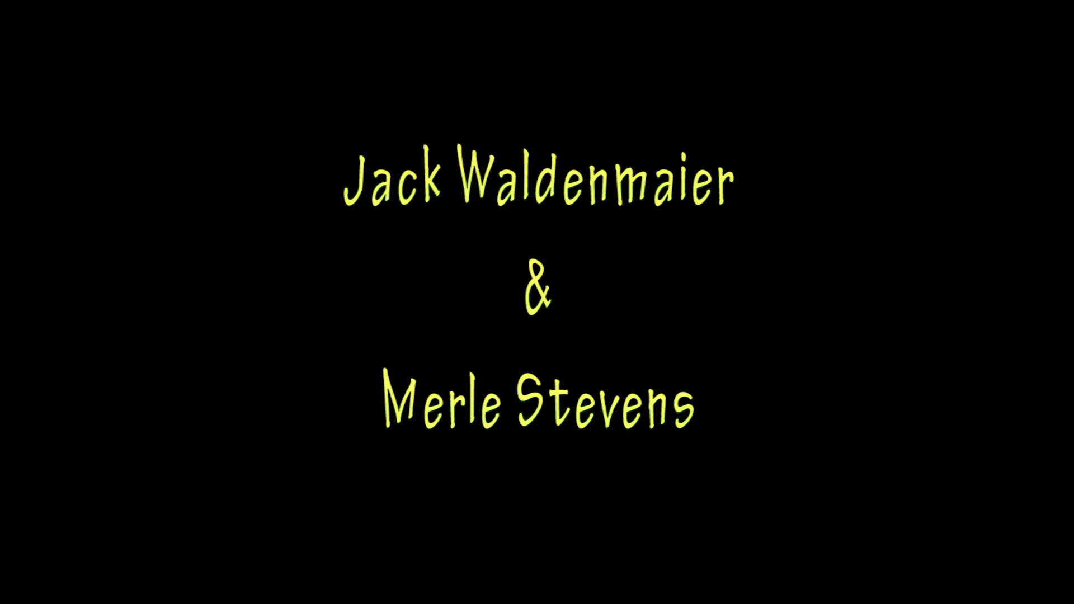